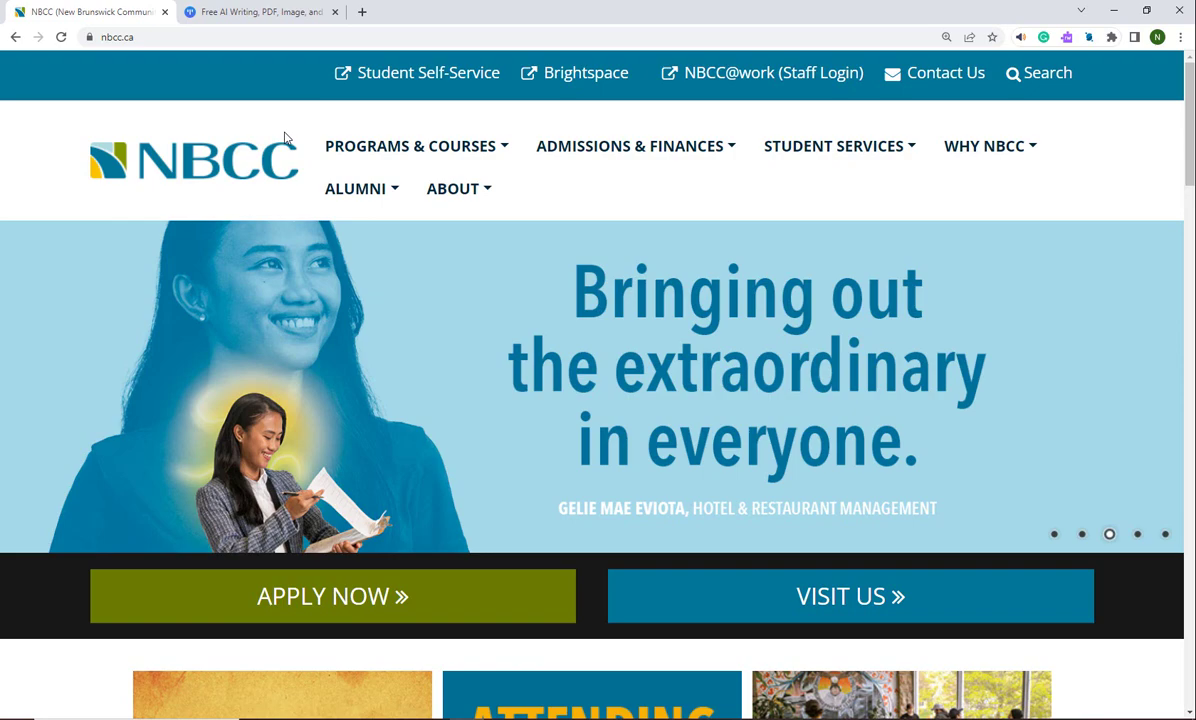
# Switch from Chrome to the Acrobat Reader window showing the signature PDF.
pyautogui.hotkey('alt', 'Tab')
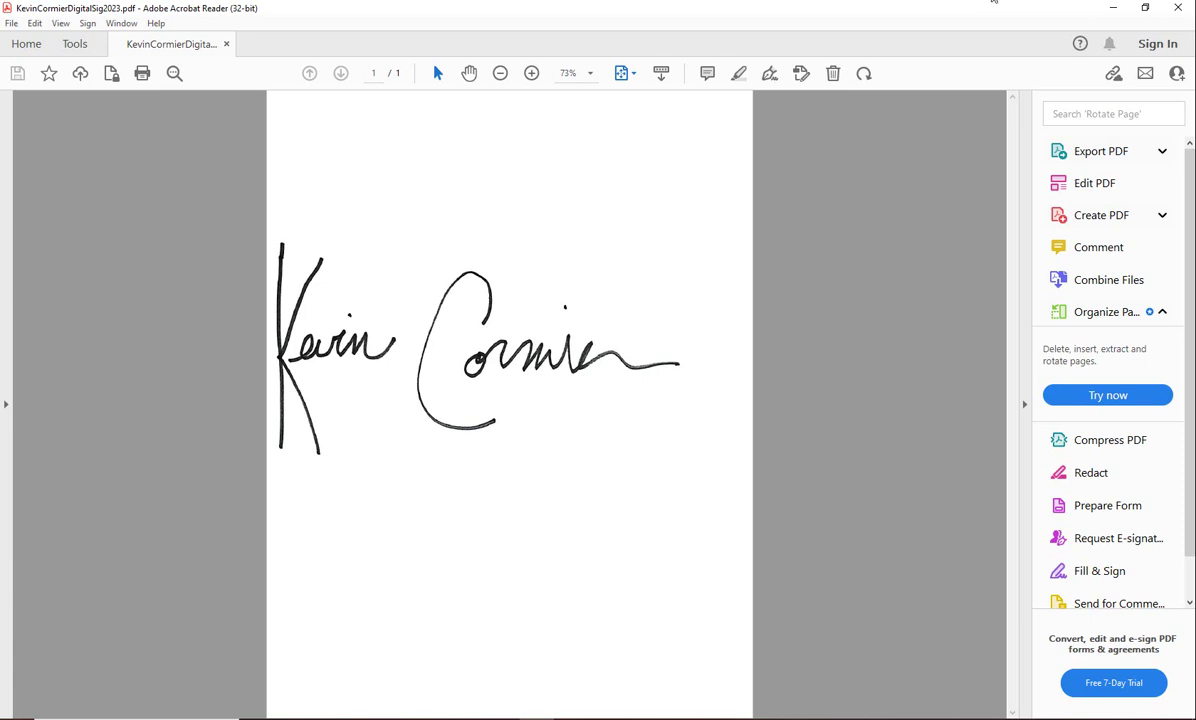
# Minimize Acrobat and Chrome, then bring Chrome back on its TinyWow tab.
pyautogui.click(1113, 8)
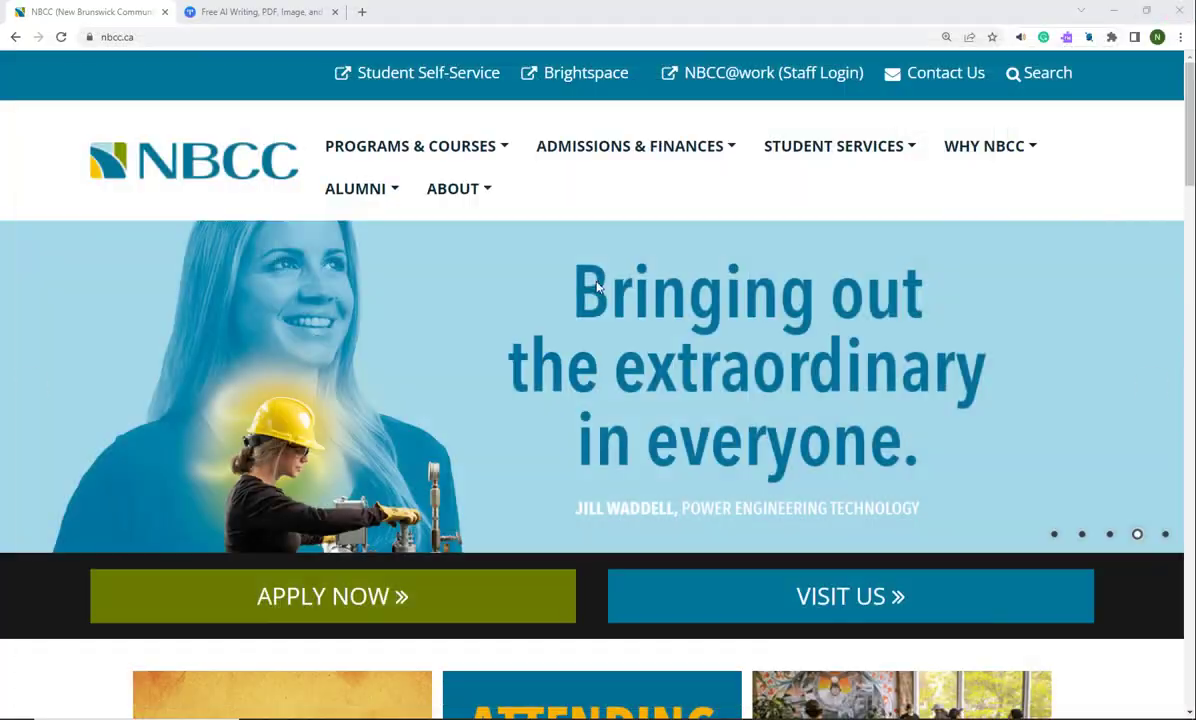
pyautogui.click(1113, 12)
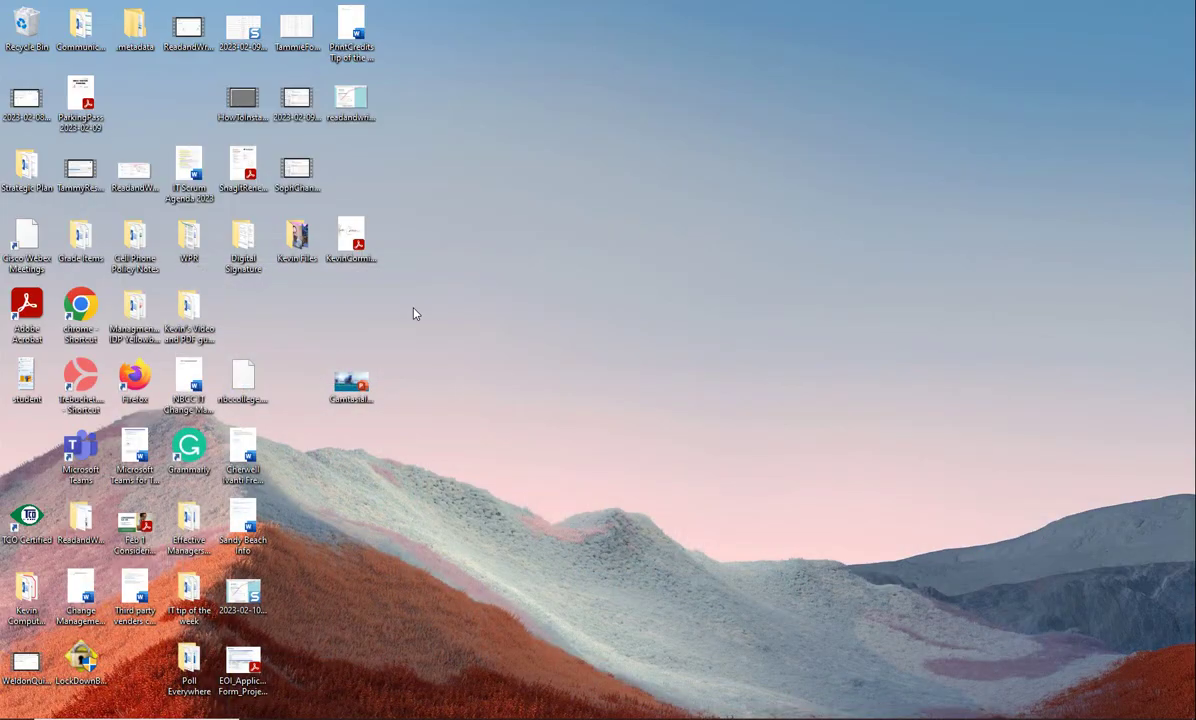
pyautogui.click(504, 716)
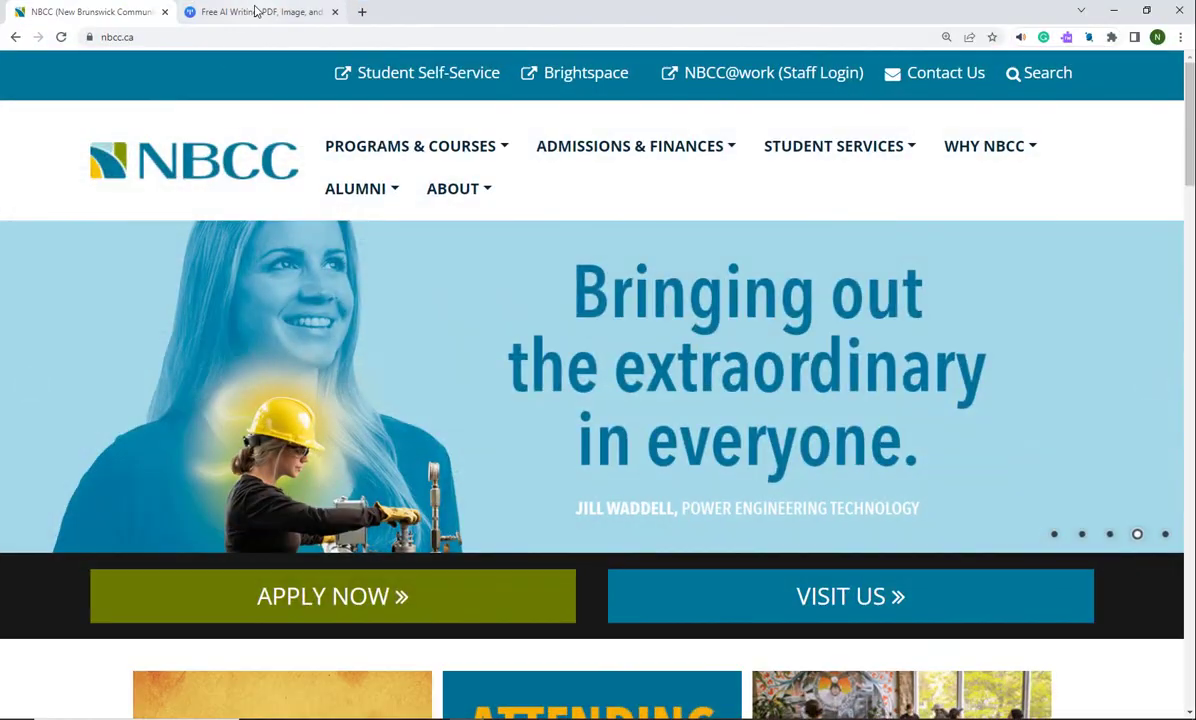
pyautogui.click(255, 12)
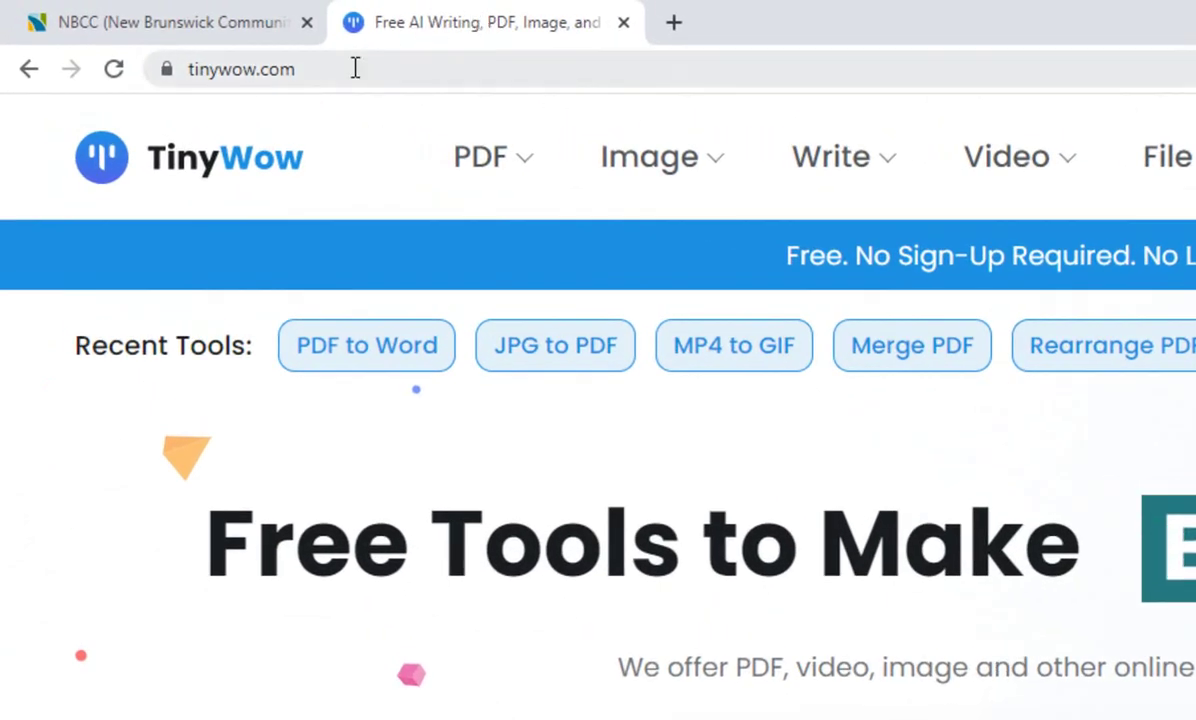
# Open TinyWow's JPG to PDF converter from the popular tools, then minimize the browser.
pyautogui.moveTo(355, 67); pyautogui.dragTo(160, 67)
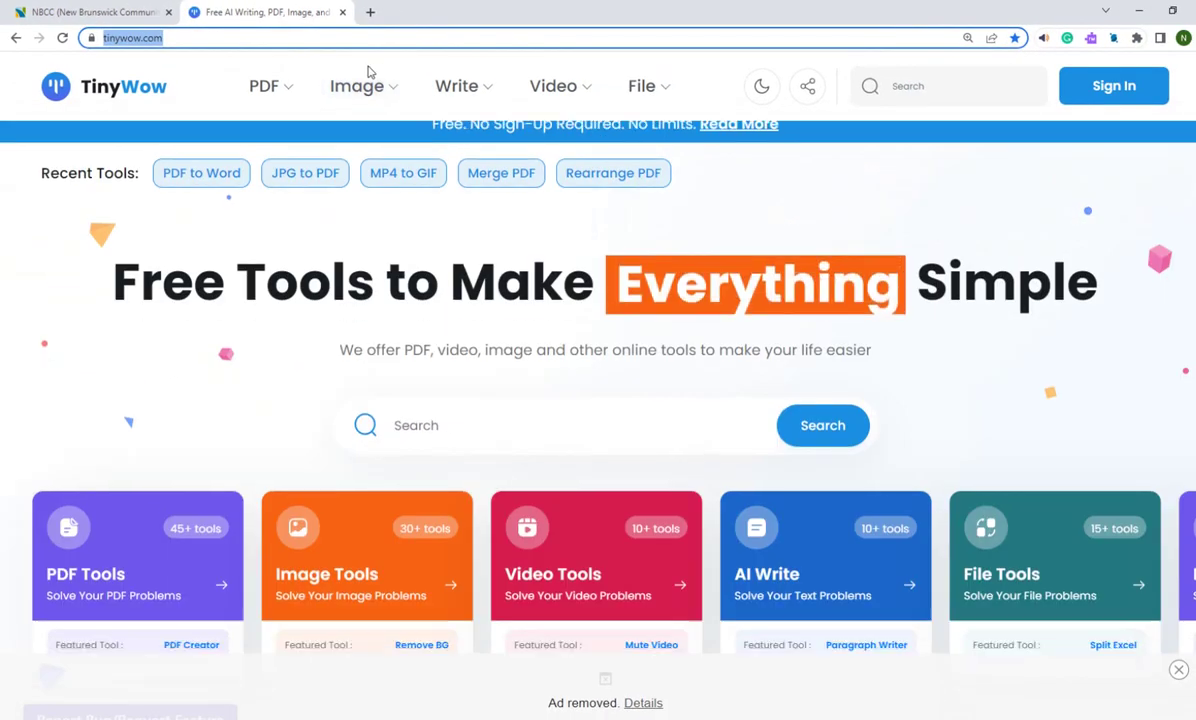
pyautogui.scroll(-7, 368, 72)
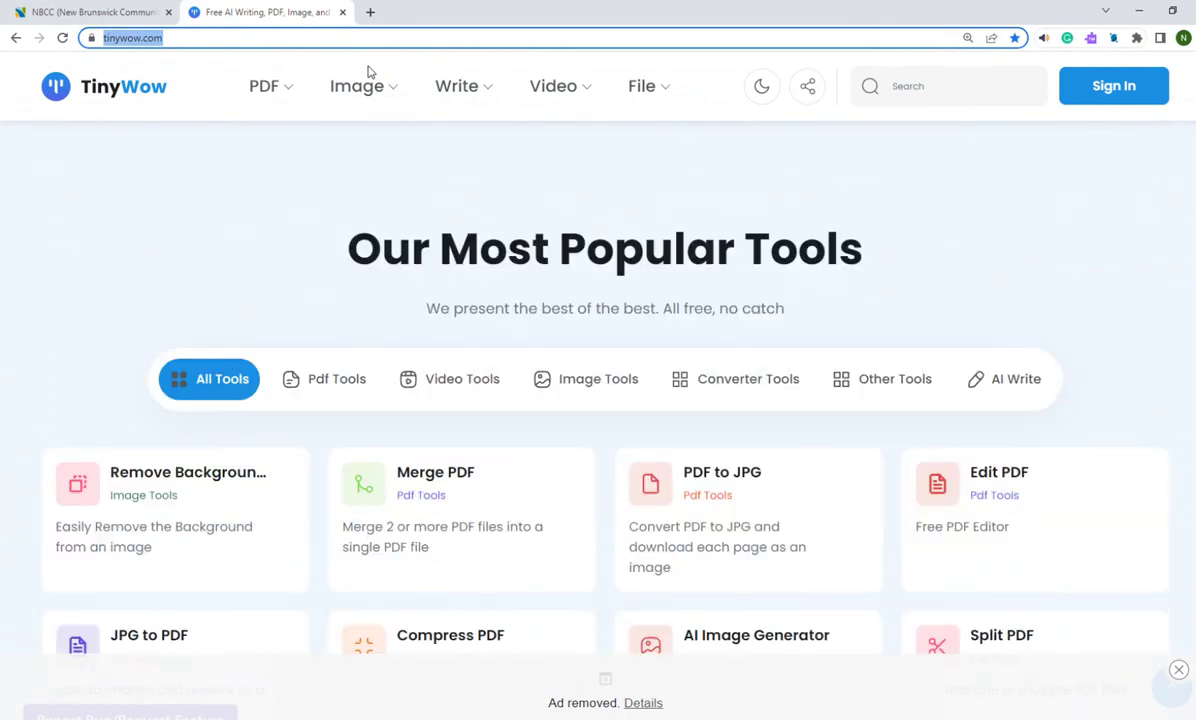
pyautogui.scroll(-3, 368, 72)
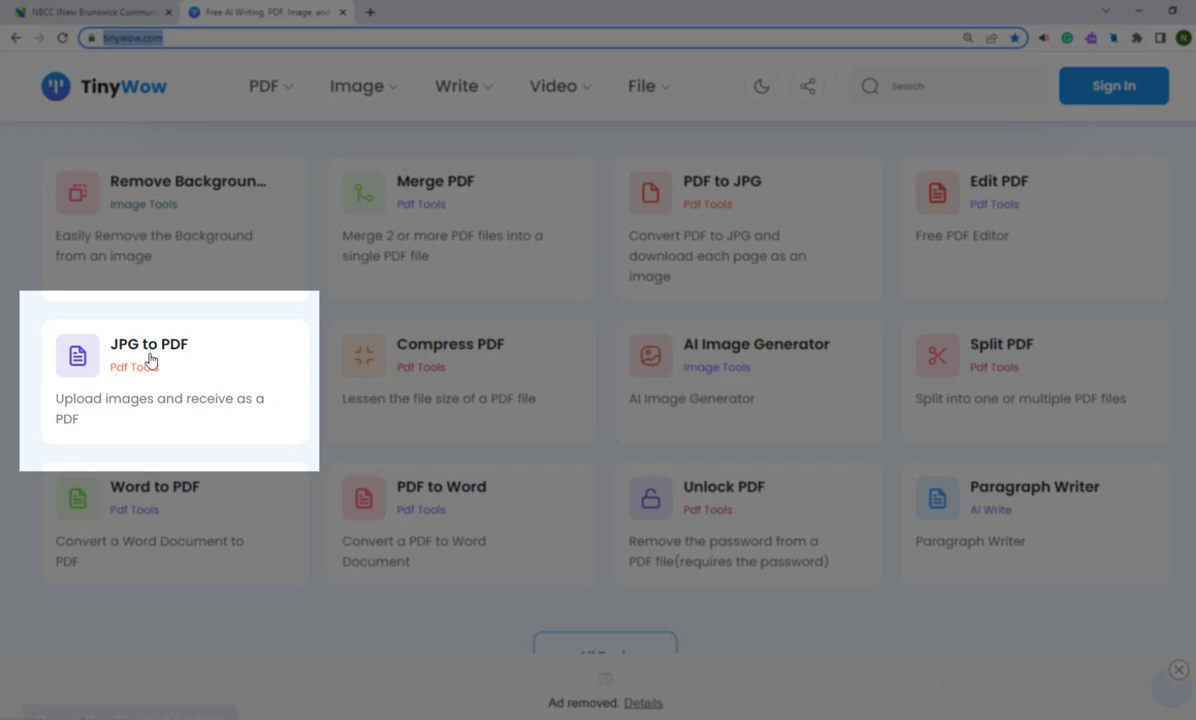
pyautogui.click(212, 370)
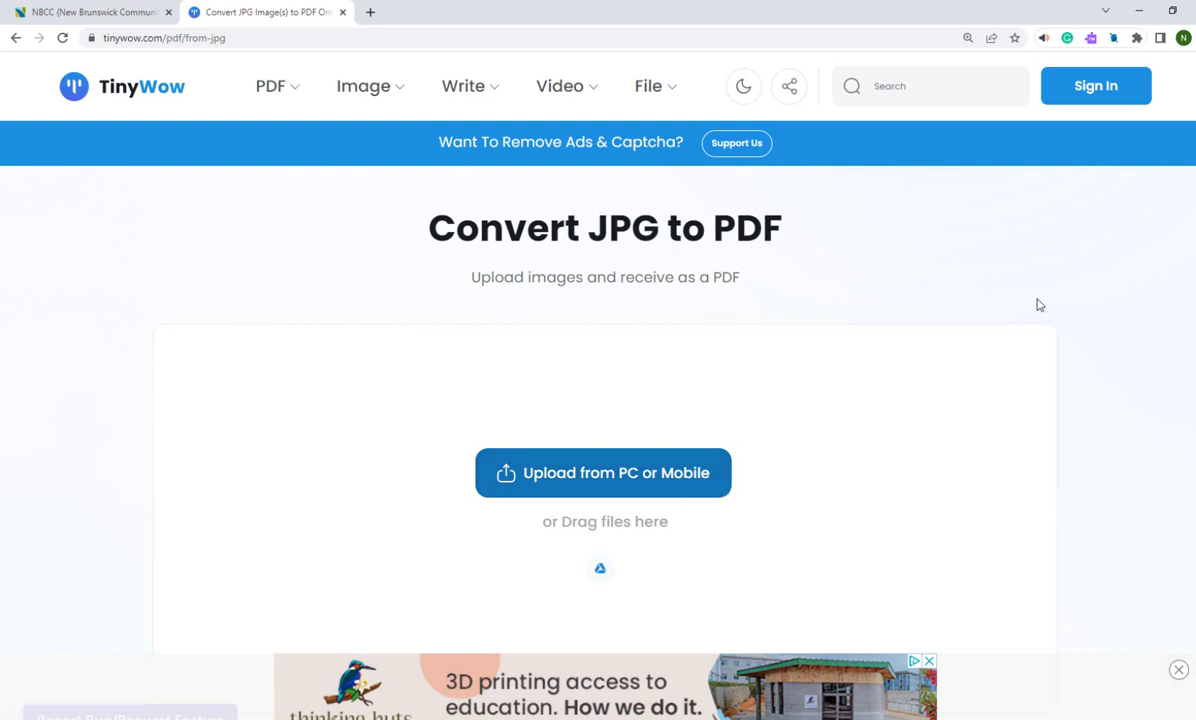
pyautogui.click(1139, 9)
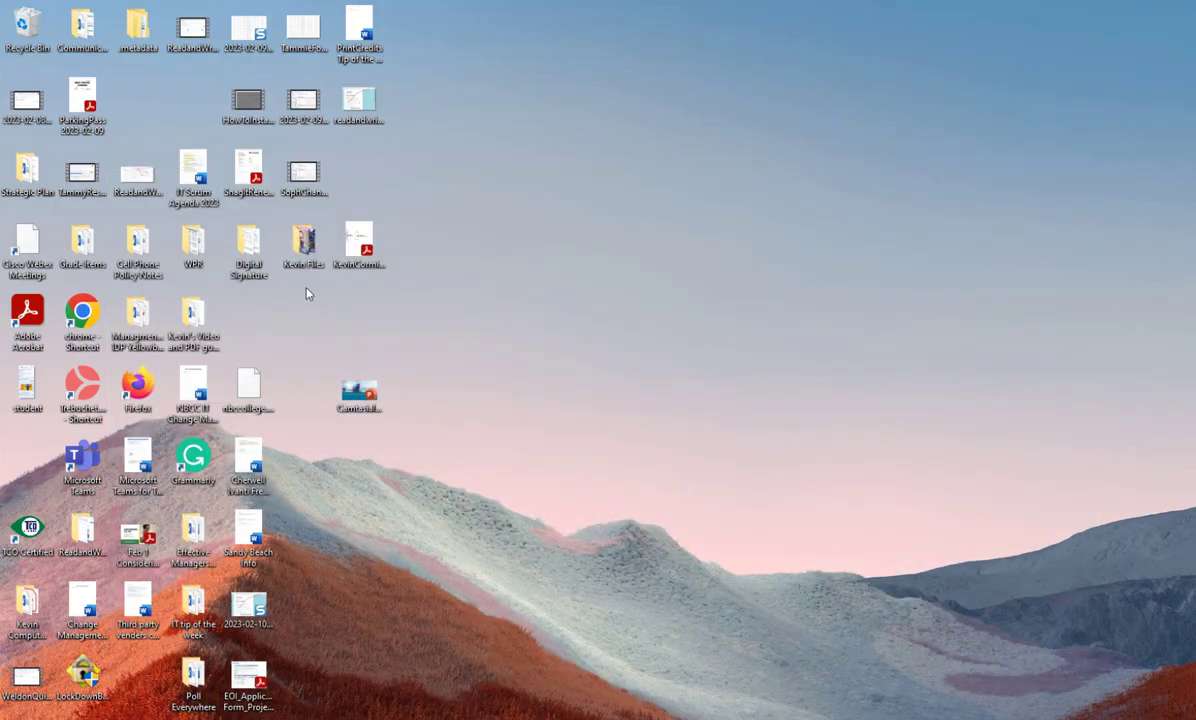
# Open the signature PDF from the desktop and go to Signatures' Creation & Appearance preferences.
pyautogui.doubleClick(363, 238)
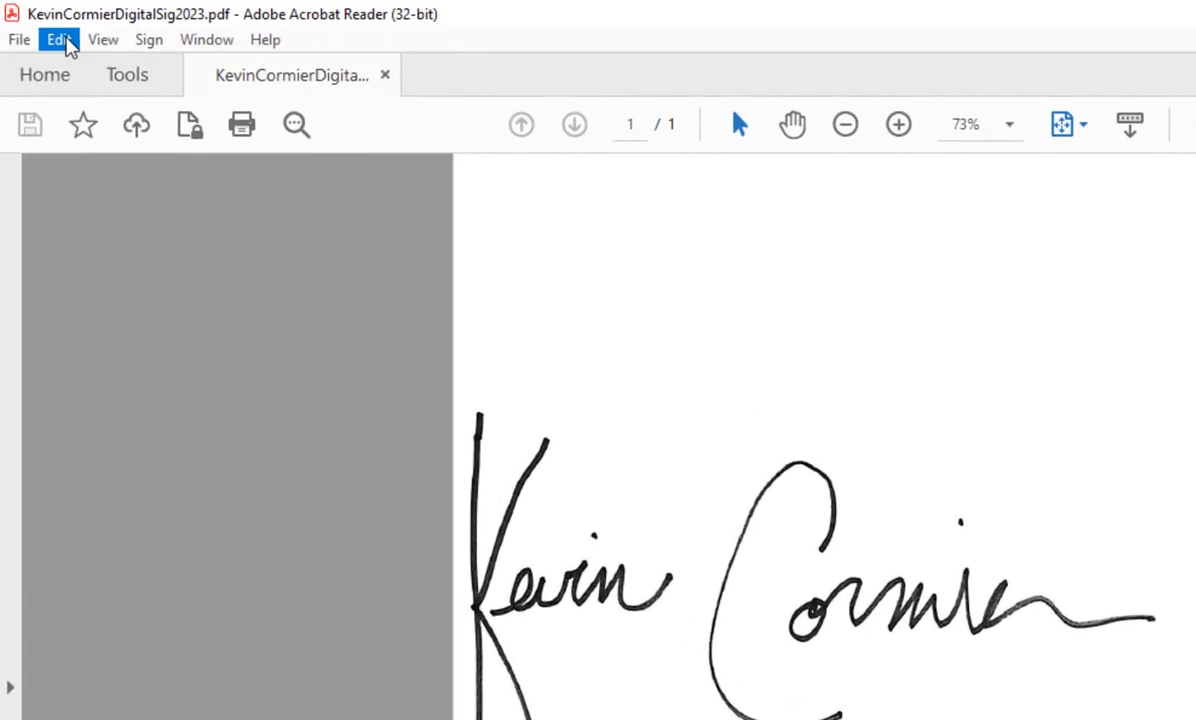
pyautogui.click(39, 24)
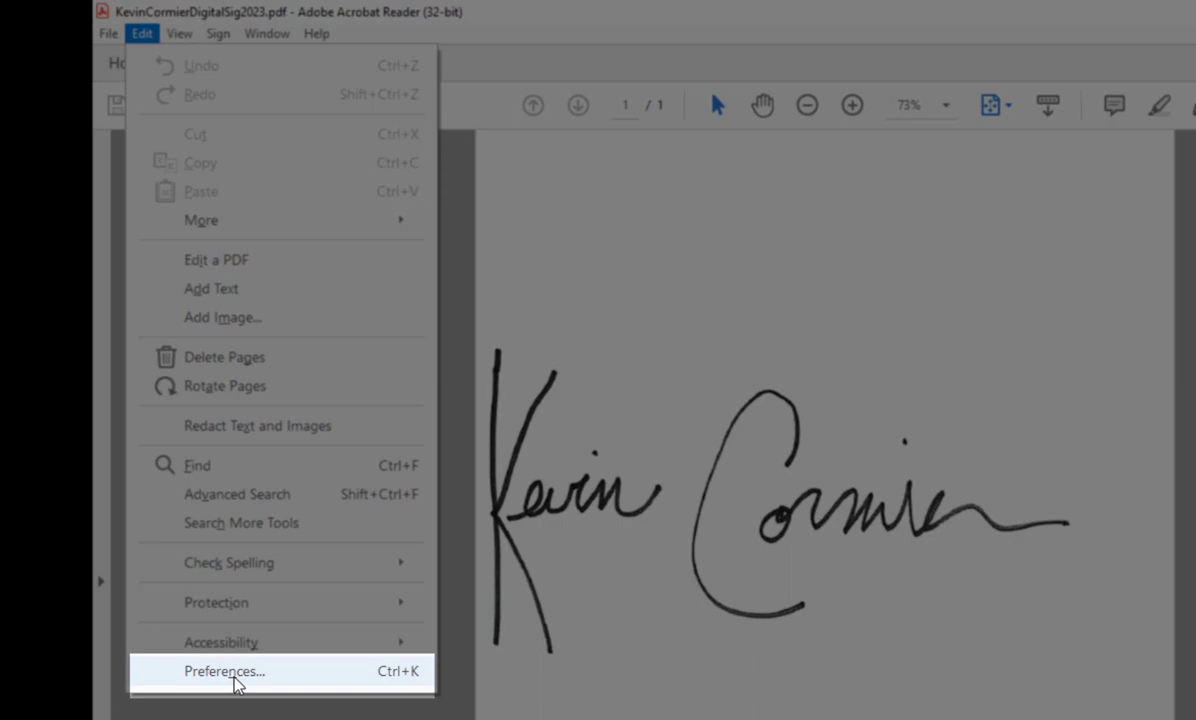
pyautogui.click(225, 671)
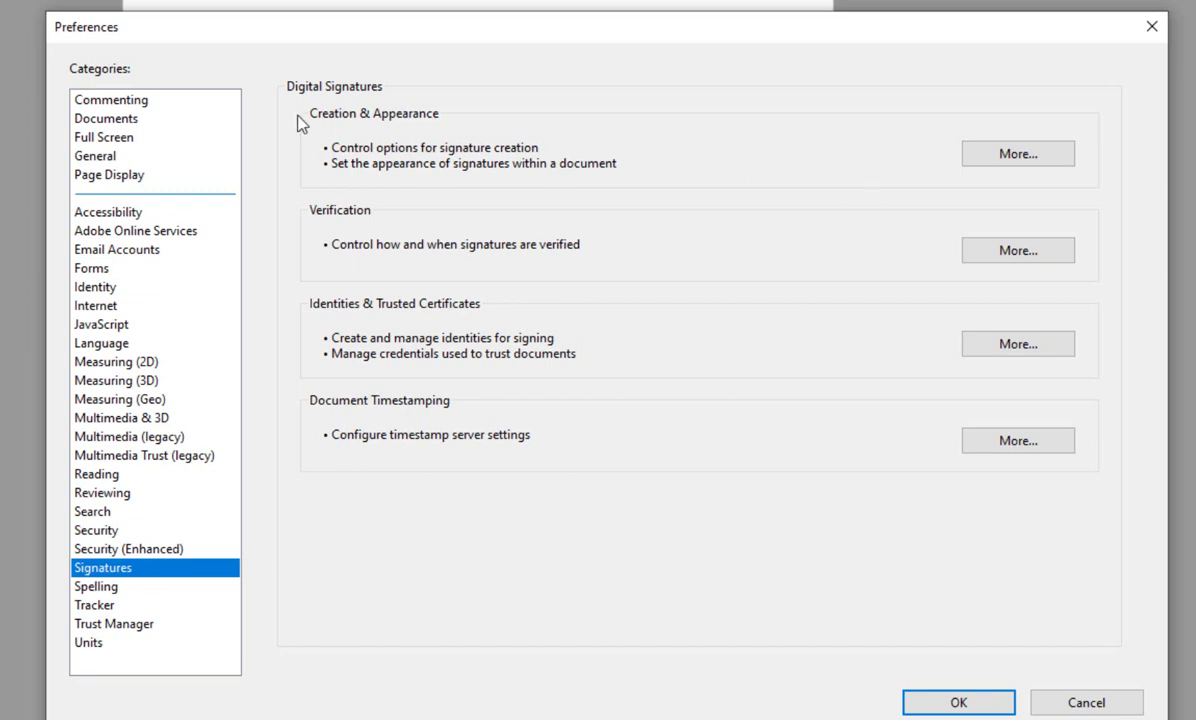
pyautogui.click(994, 163)
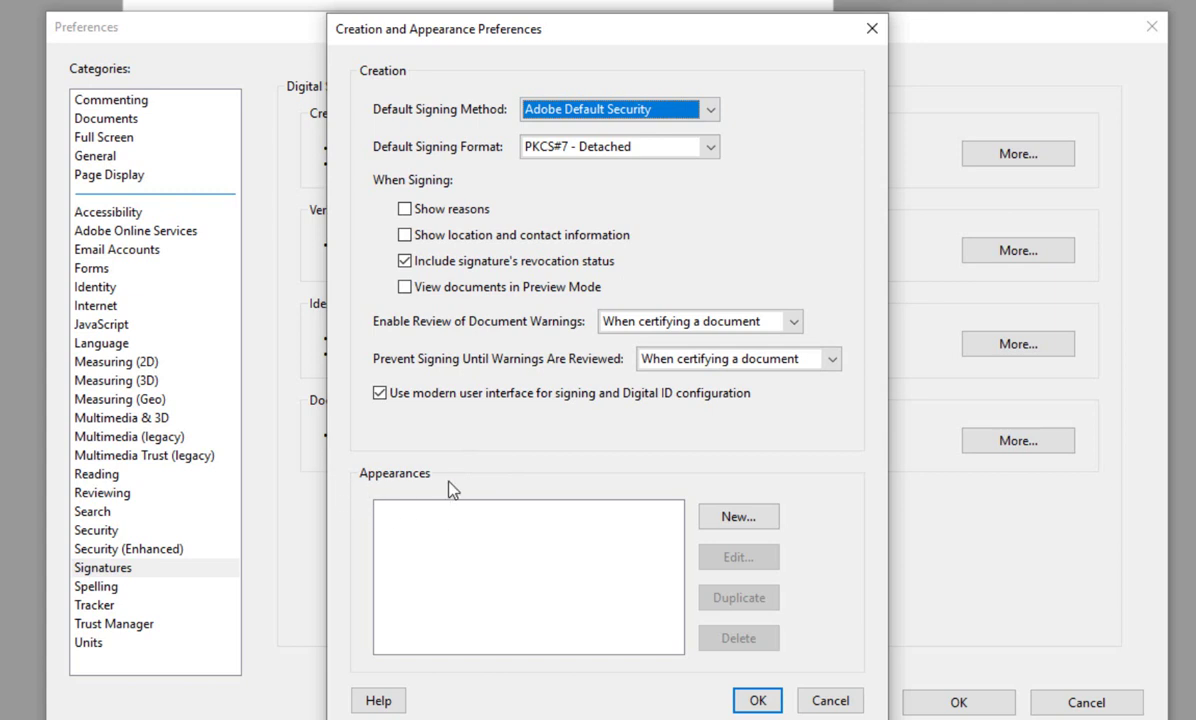
# Create a new appearance titled with the signer's name and 'Lead IT Services and Training', using an imported graphic.
pyautogui.click(748, 526)
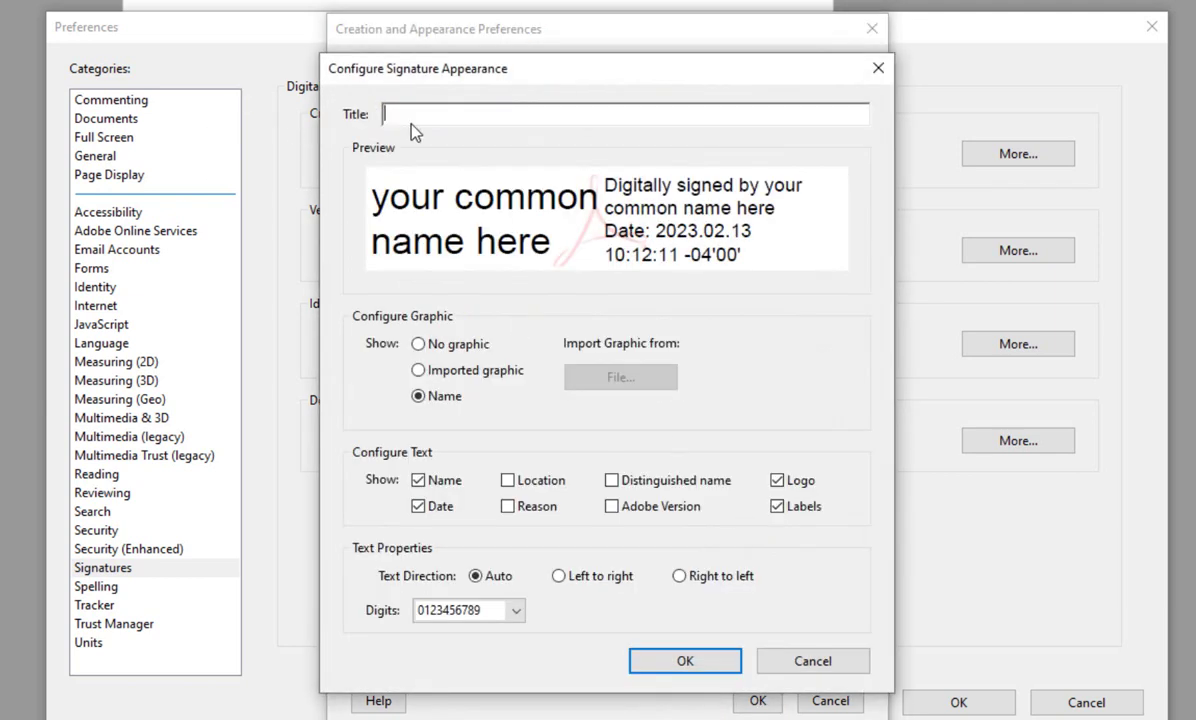
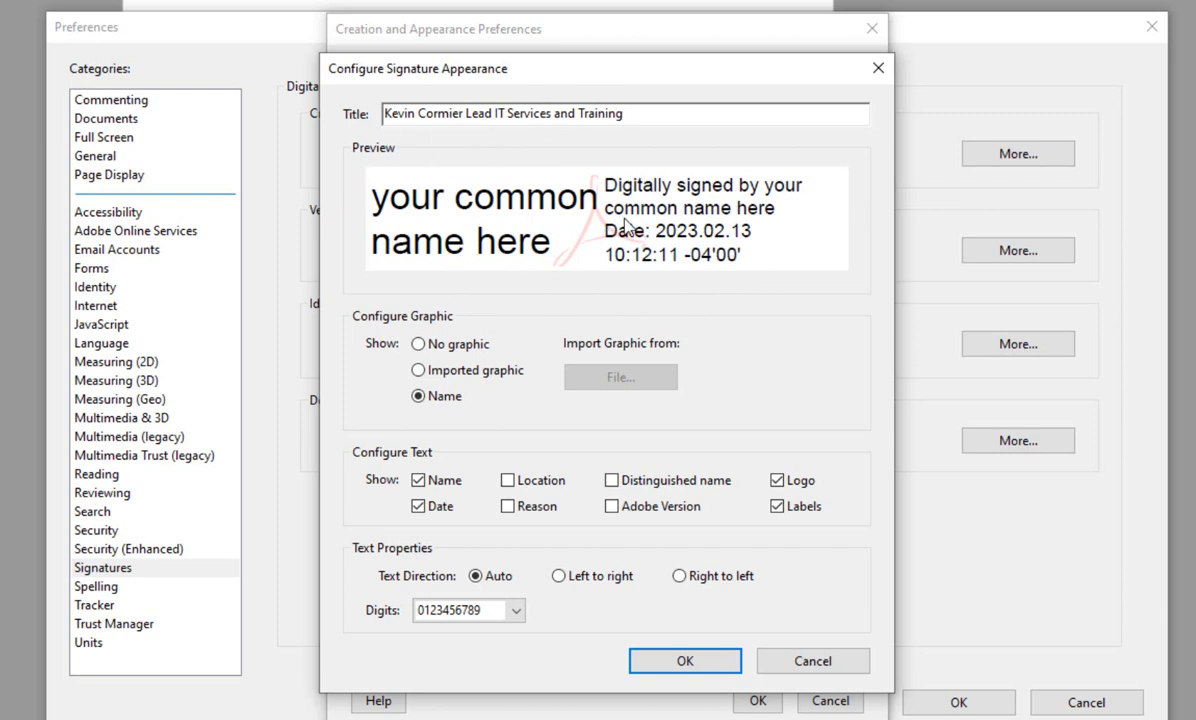
pyautogui.click(418, 371)
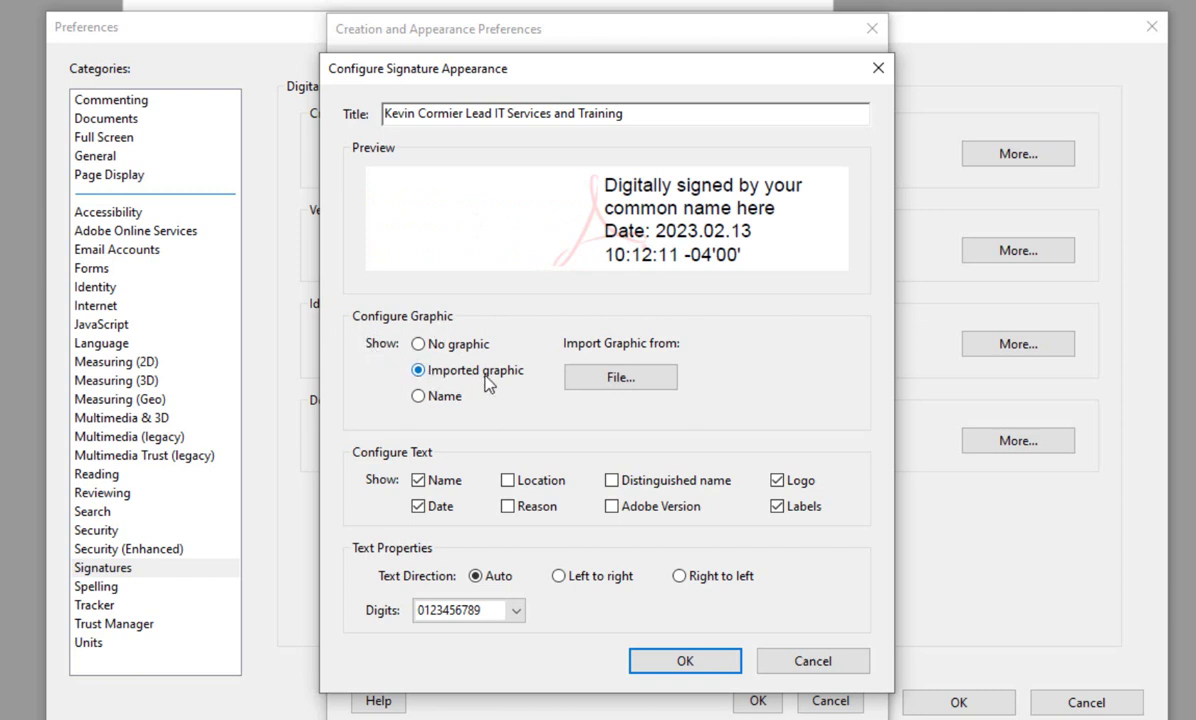
# Import the handwritten signature from the signature PDF on the Desktop as the appearance graphic.
pyautogui.click(621, 379)
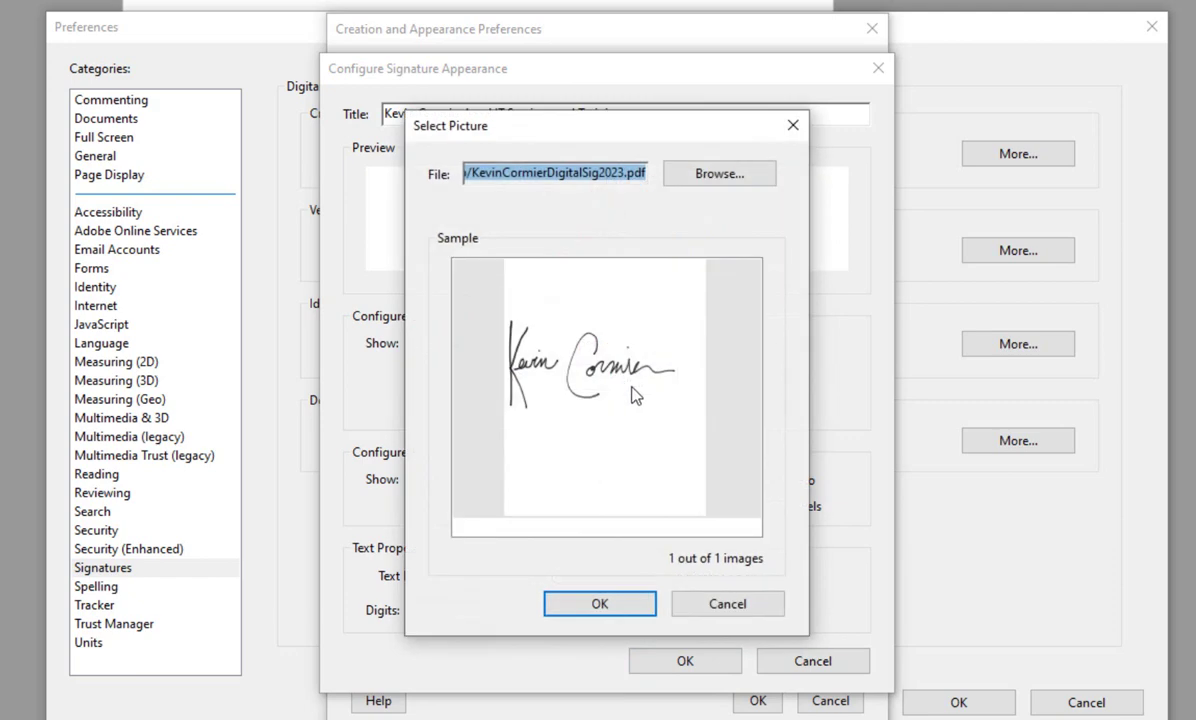
pyautogui.click(702, 174)
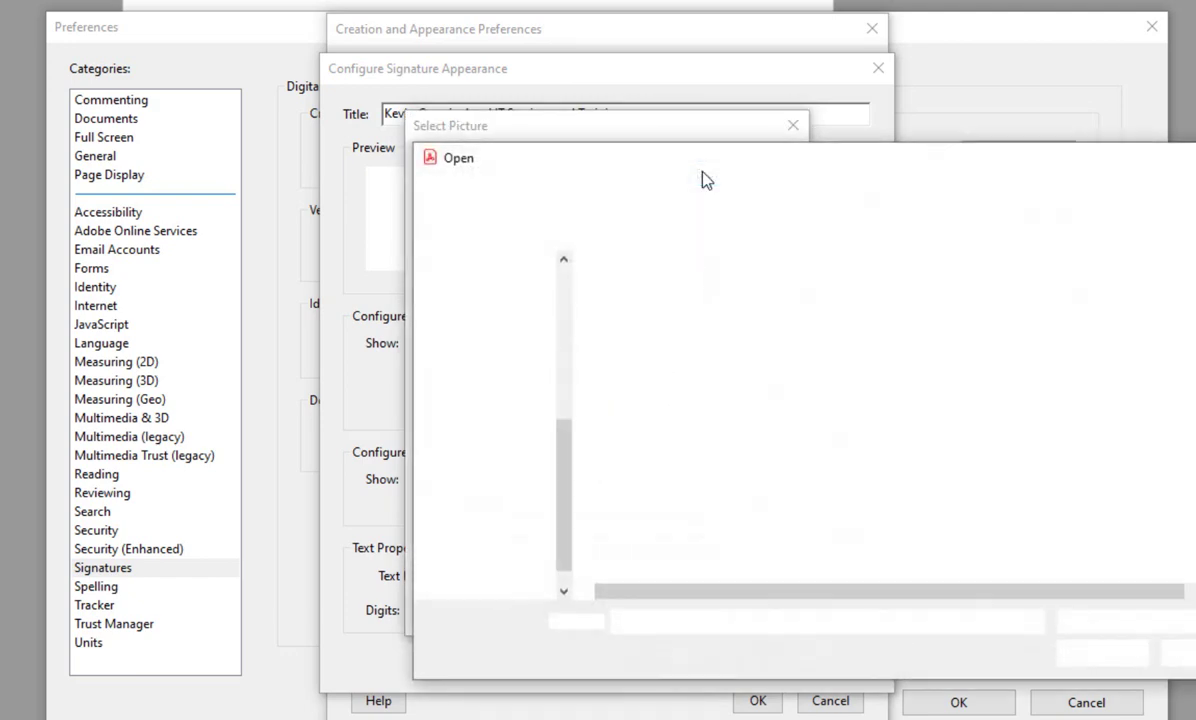
pyautogui.moveTo(568, 505); pyautogui.dragTo(570, 350)
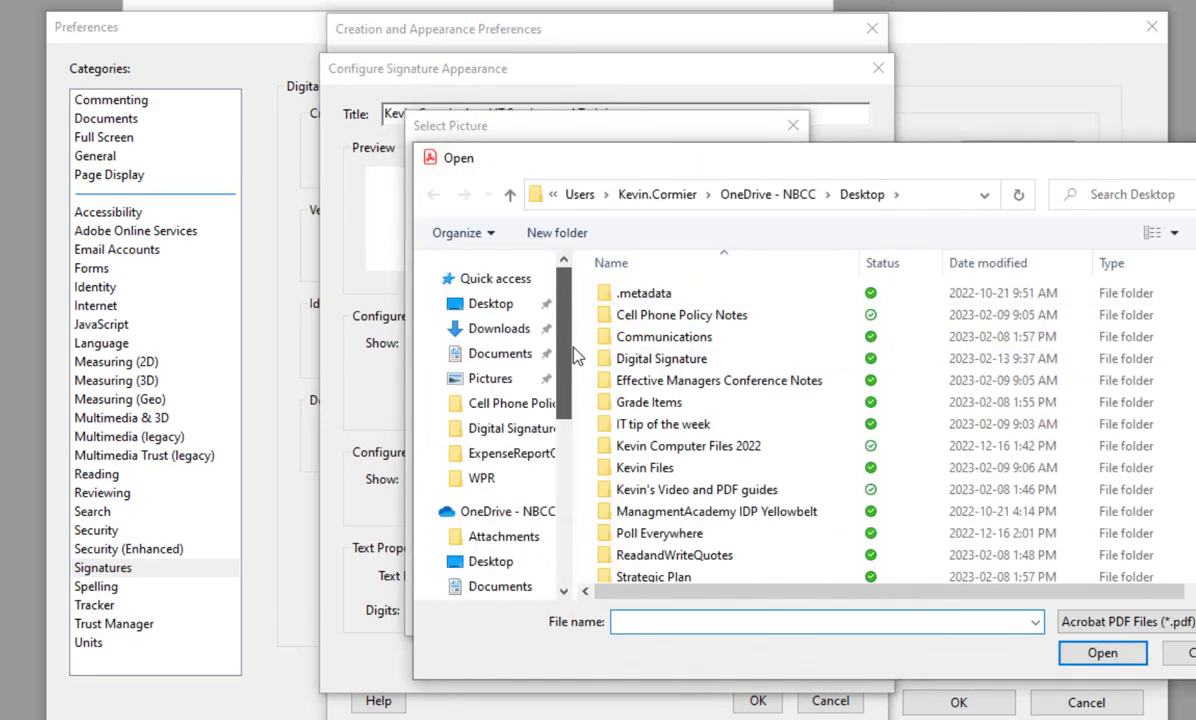
pyautogui.click(492, 304)
pyautogui.click(729, 295)
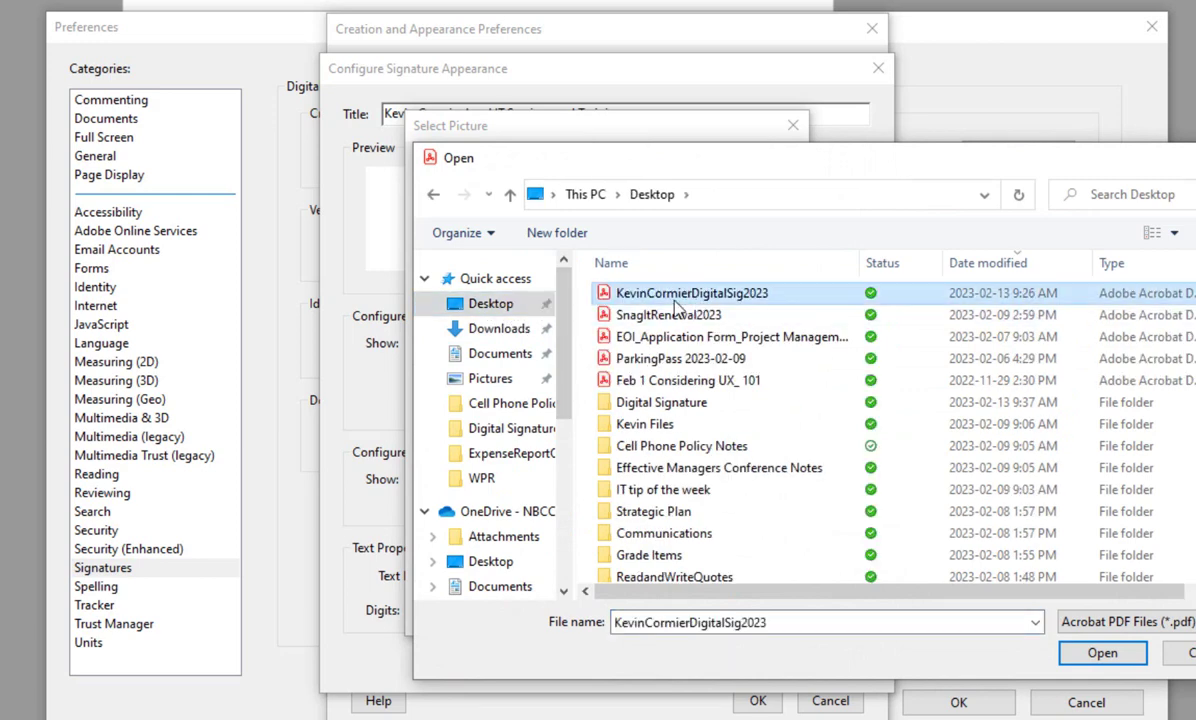
pyautogui.click(1100, 660)
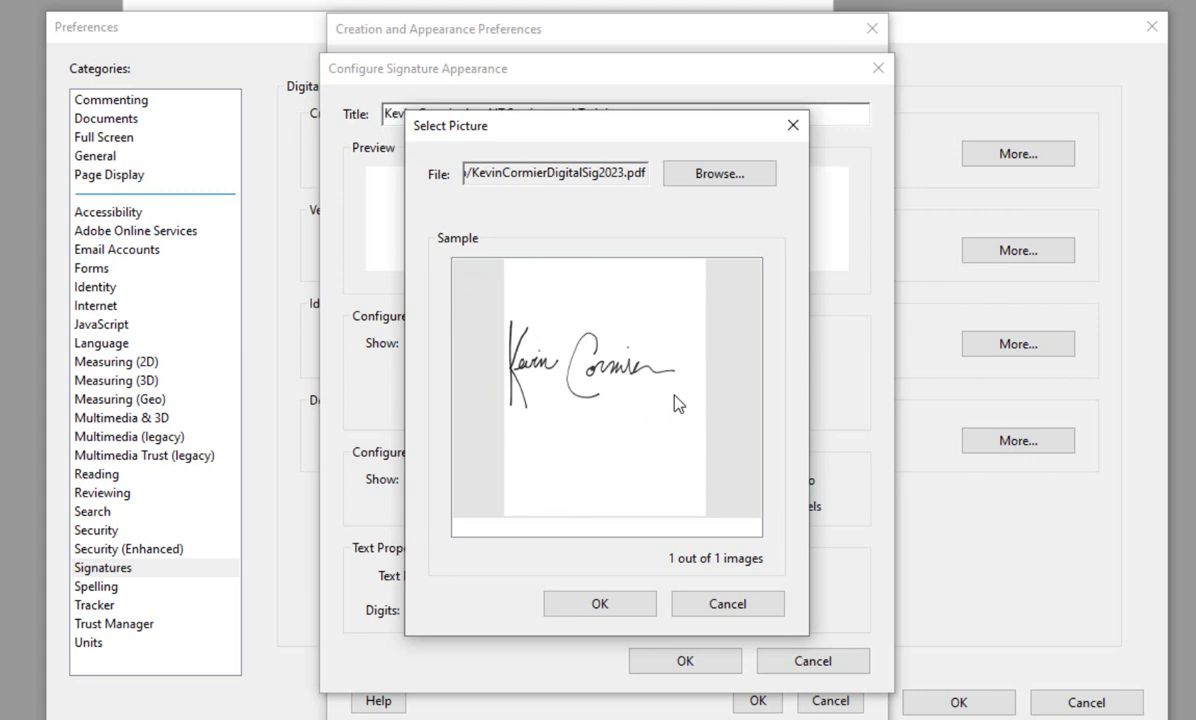
pyautogui.click(630, 612)
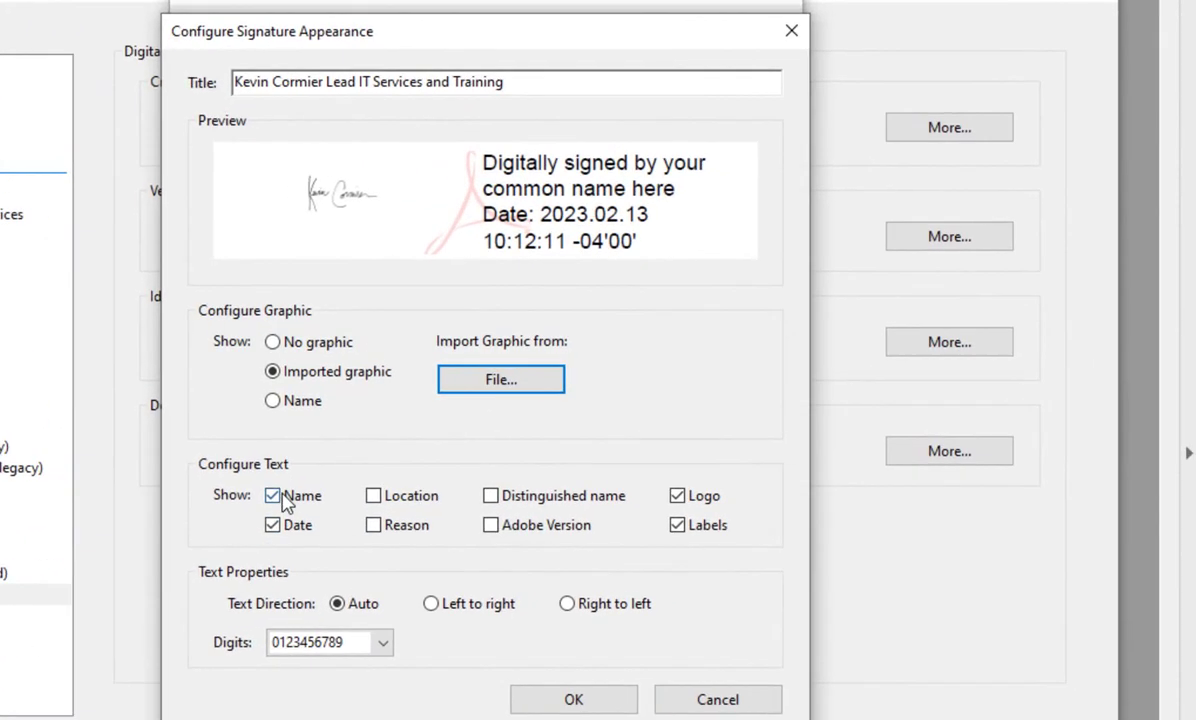
# Turn off Name, Date, Logo and Labels so only the handwritten graphic shows, and save the appearance.
pyautogui.click(418, 480)
pyautogui.click(270, 528)
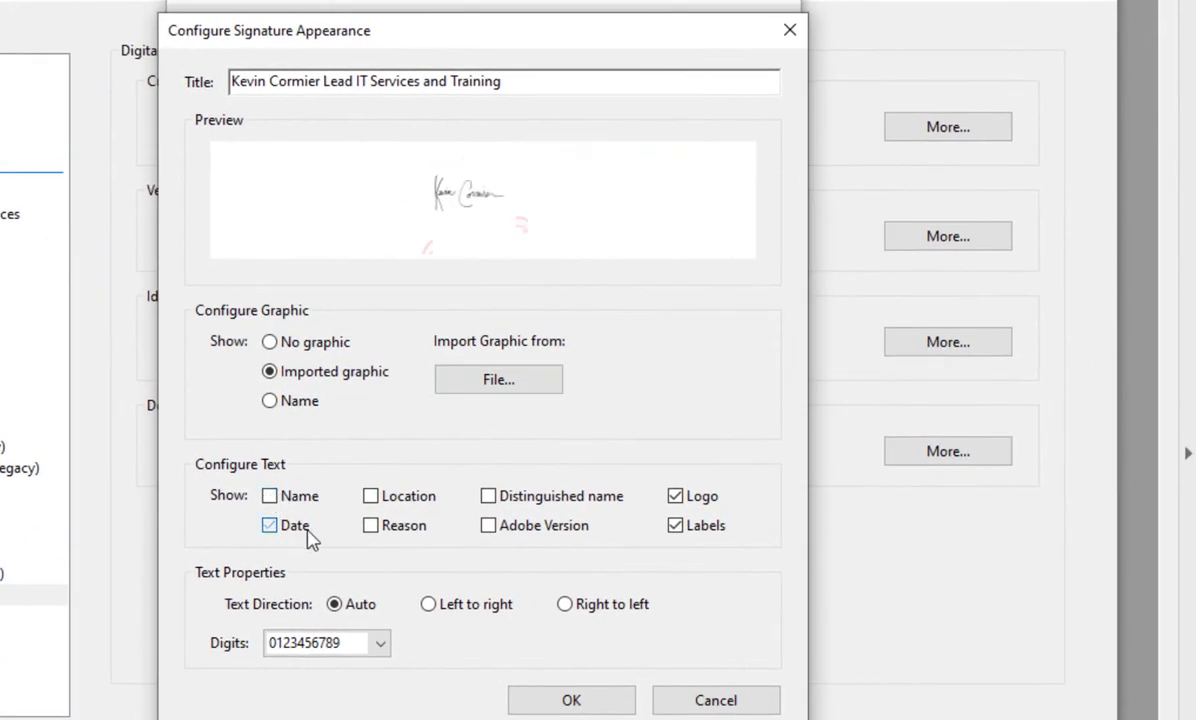
pyautogui.click(676, 497)
pyautogui.click(676, 526)
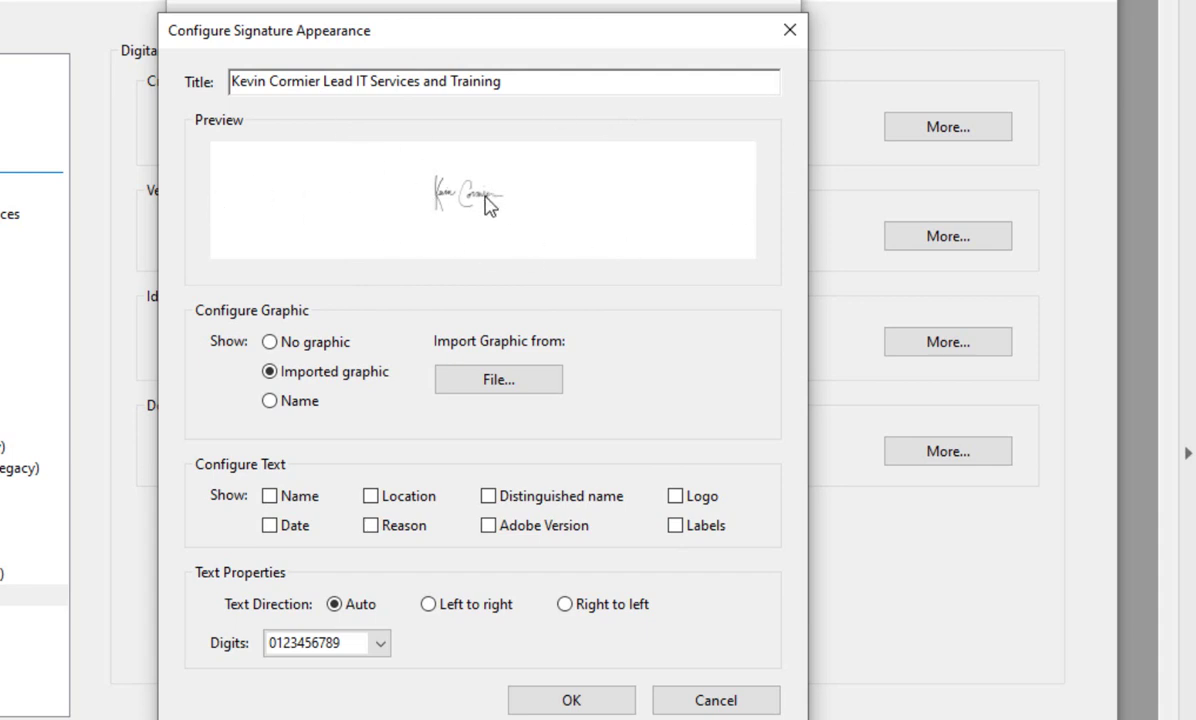
pyautogui.click(564, 702)
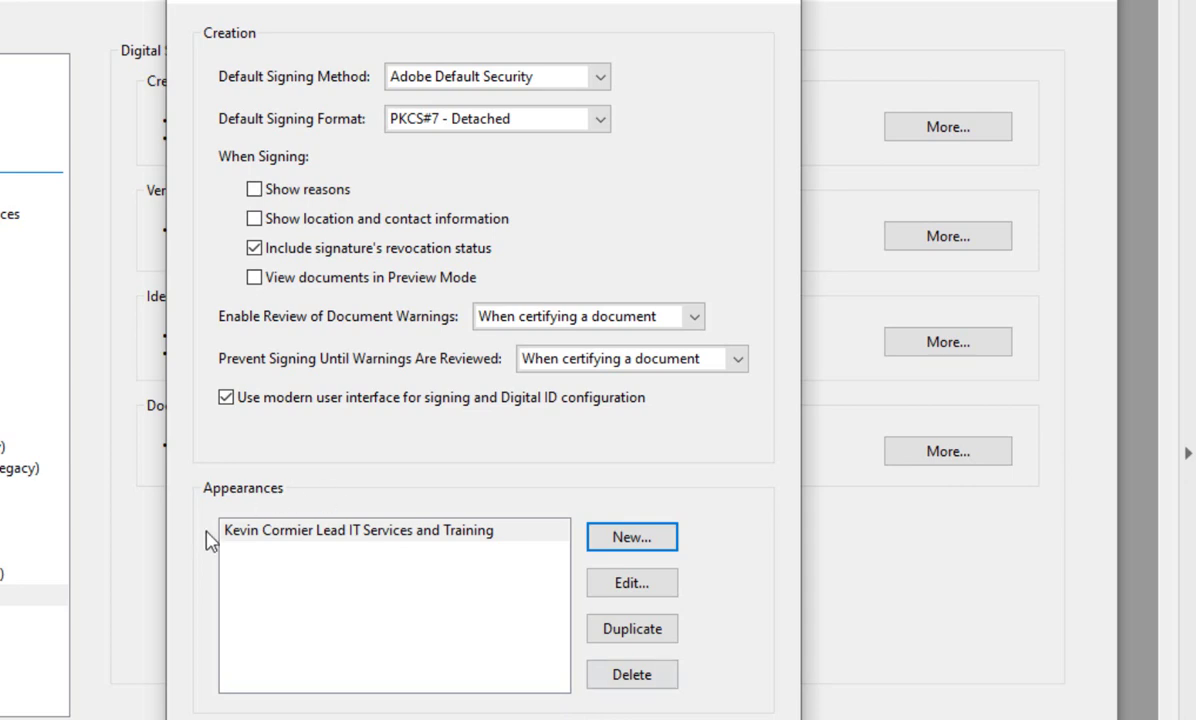
# Select the saved appearance and close the Creation and Appearance Preferences with OK.
pyautogui.click(528, 532)
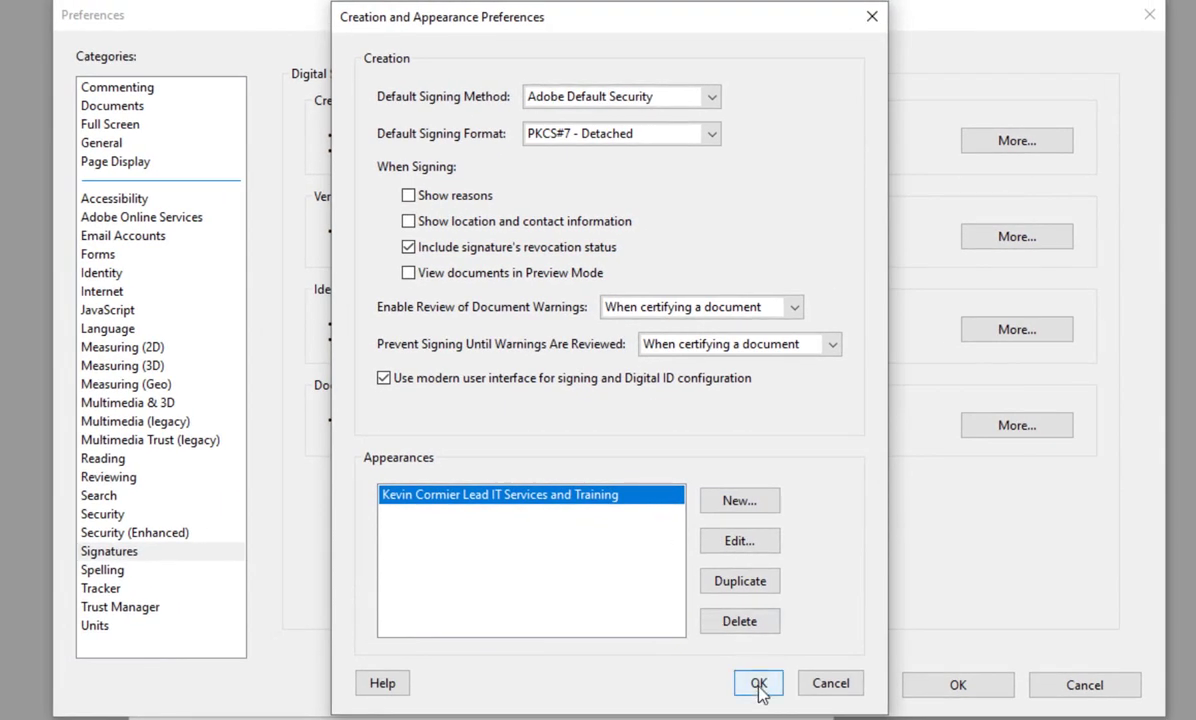
pyautogui.click(759, 684)
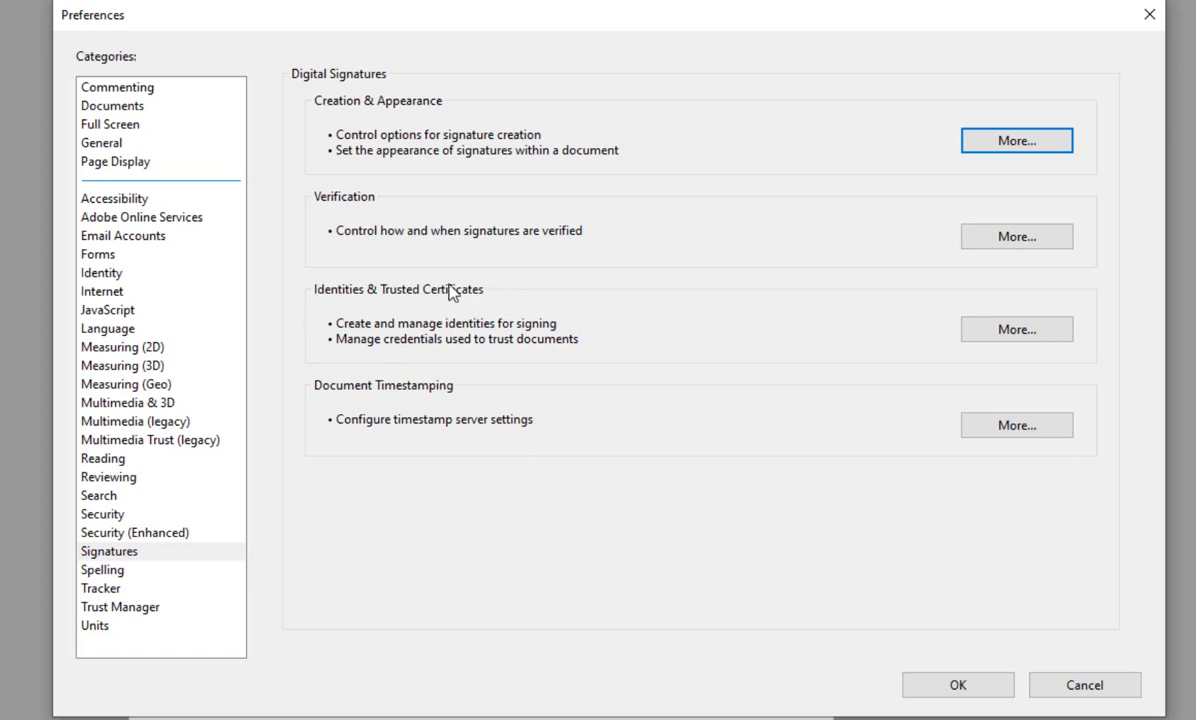
# Under Identities & Trusted Certificates, start Add ID and choose to create a new digital ID.
pyautogui.click(1005, 336)
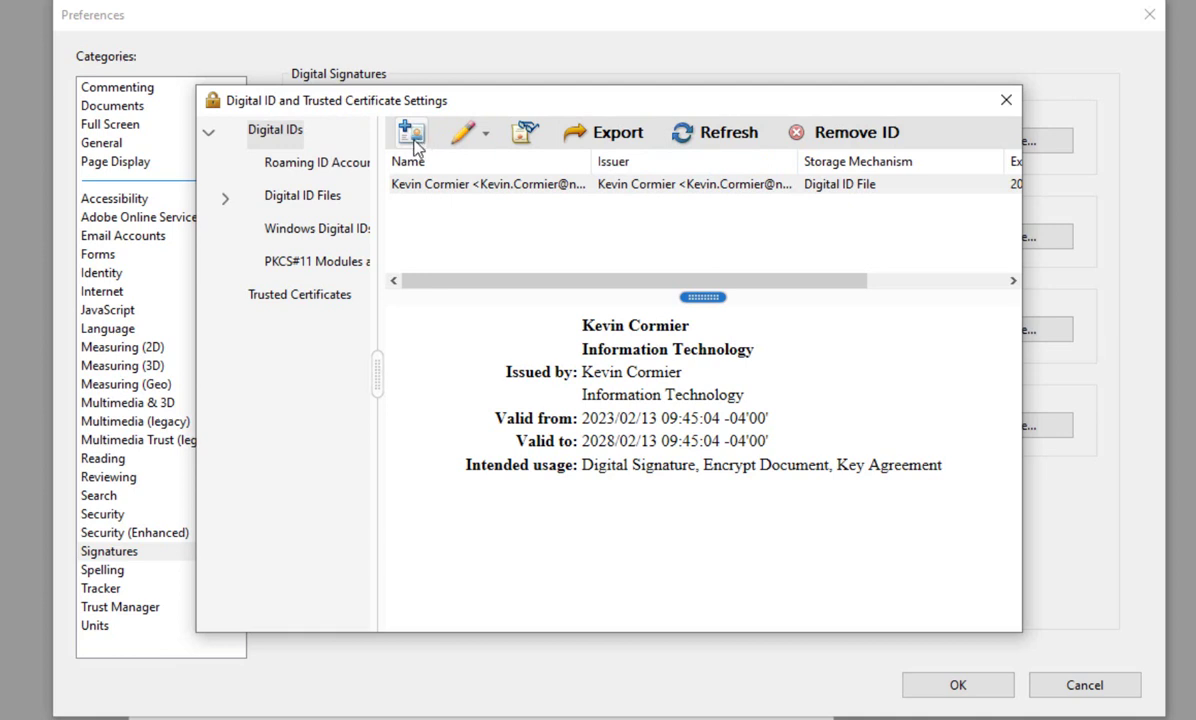
pyautogui.click(412, 136)
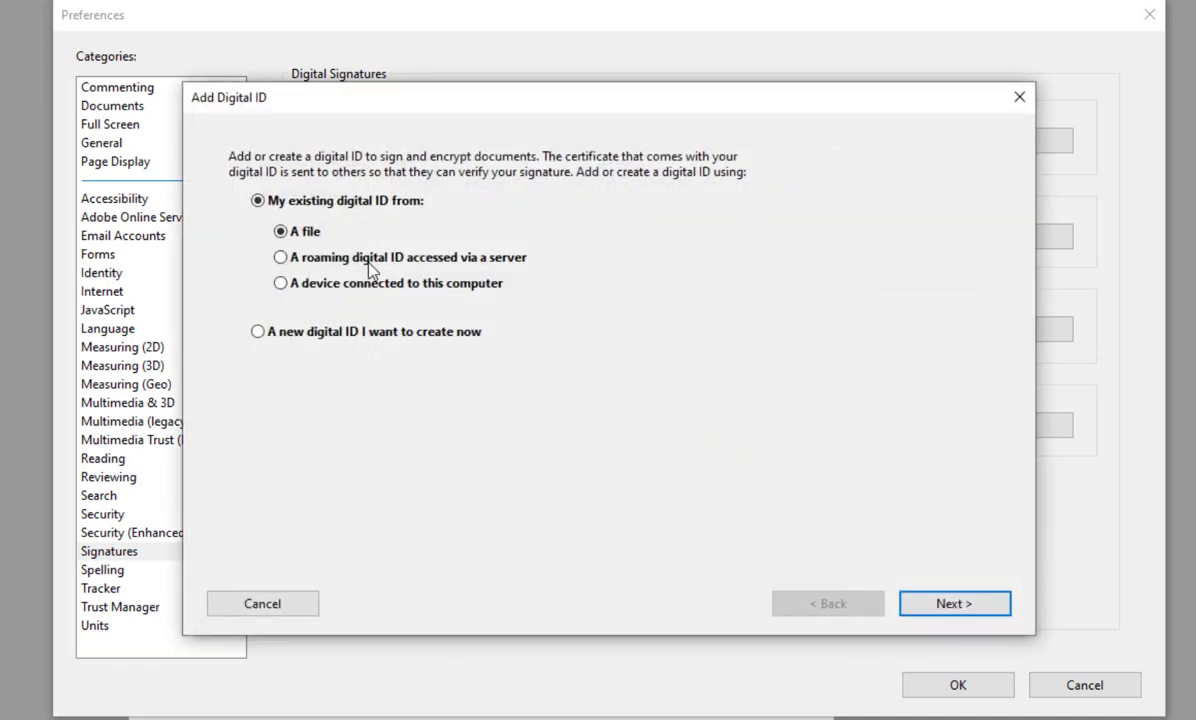
pyautogui.click(263, 335)
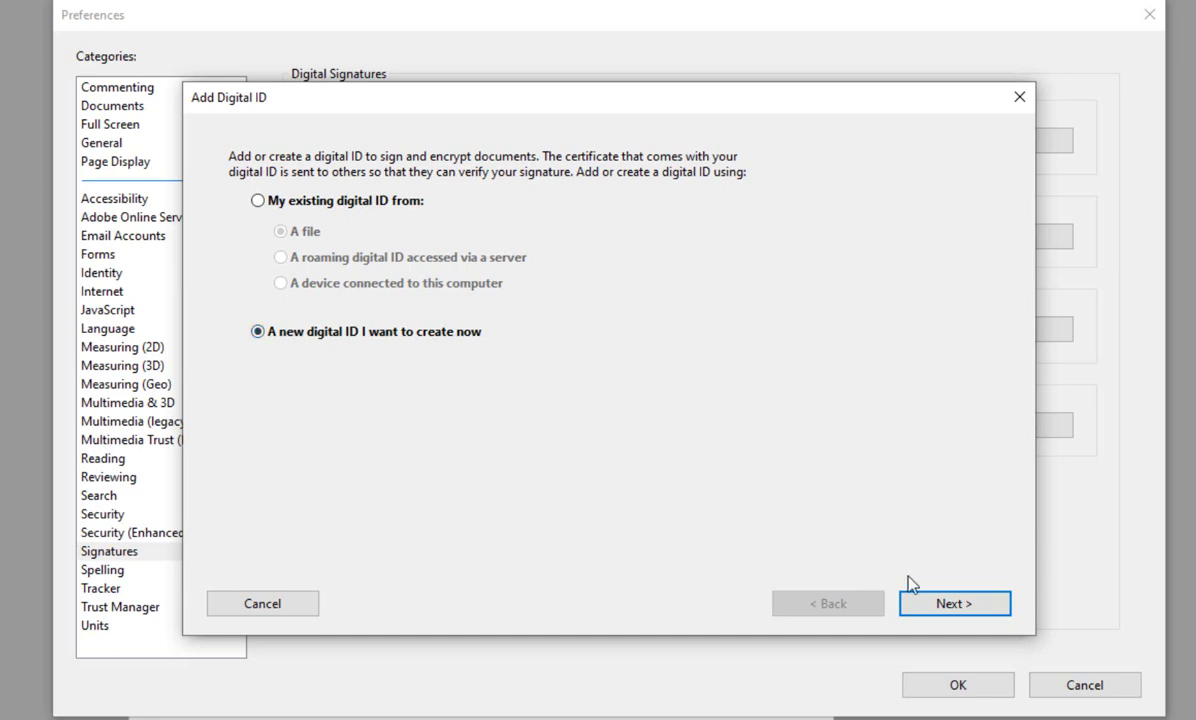
pyautogui.click(969, 612)
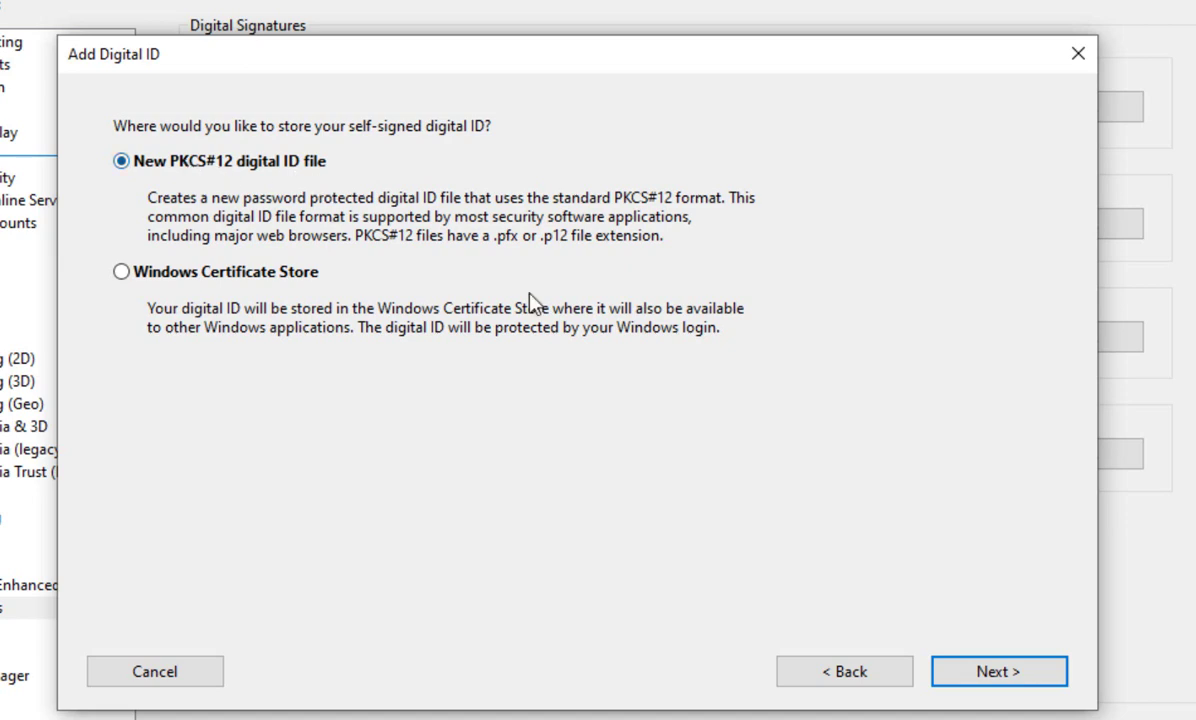
# Keep PKCS#12 storage and enter the owner's name, unit Information Technology and organization NBCC.
pyautogui.click(986, 672)
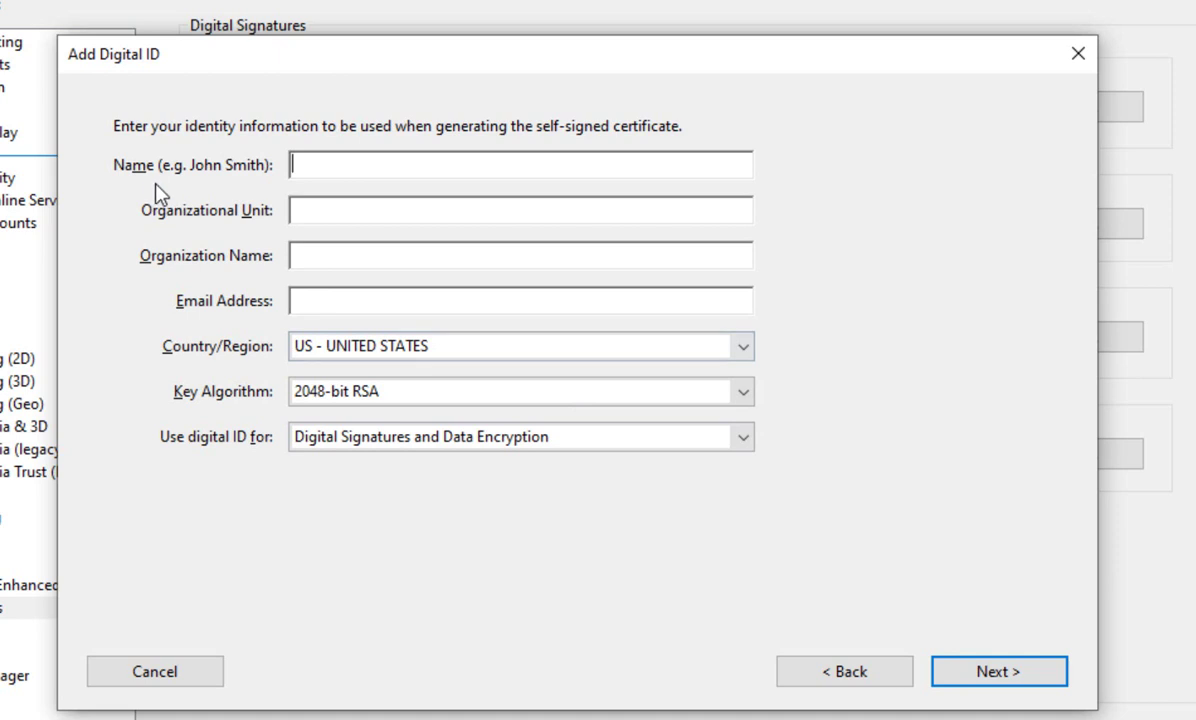
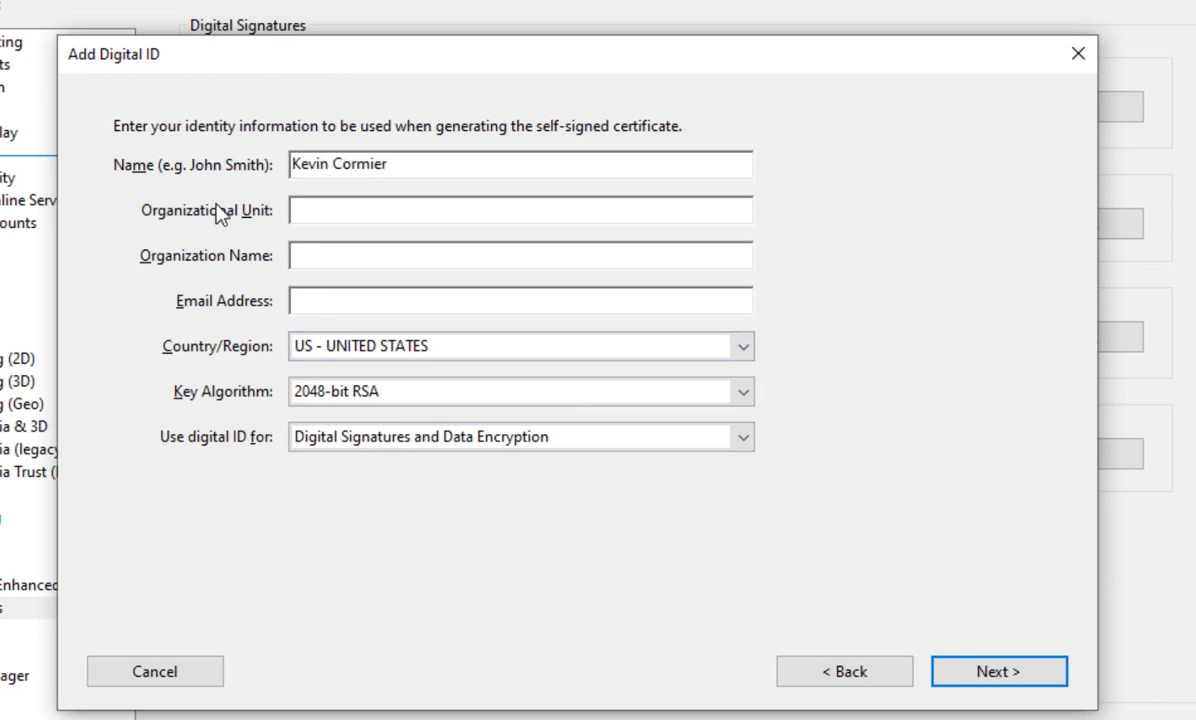
pyautogui.click(342, 208)
pyautogui.write('Infor')
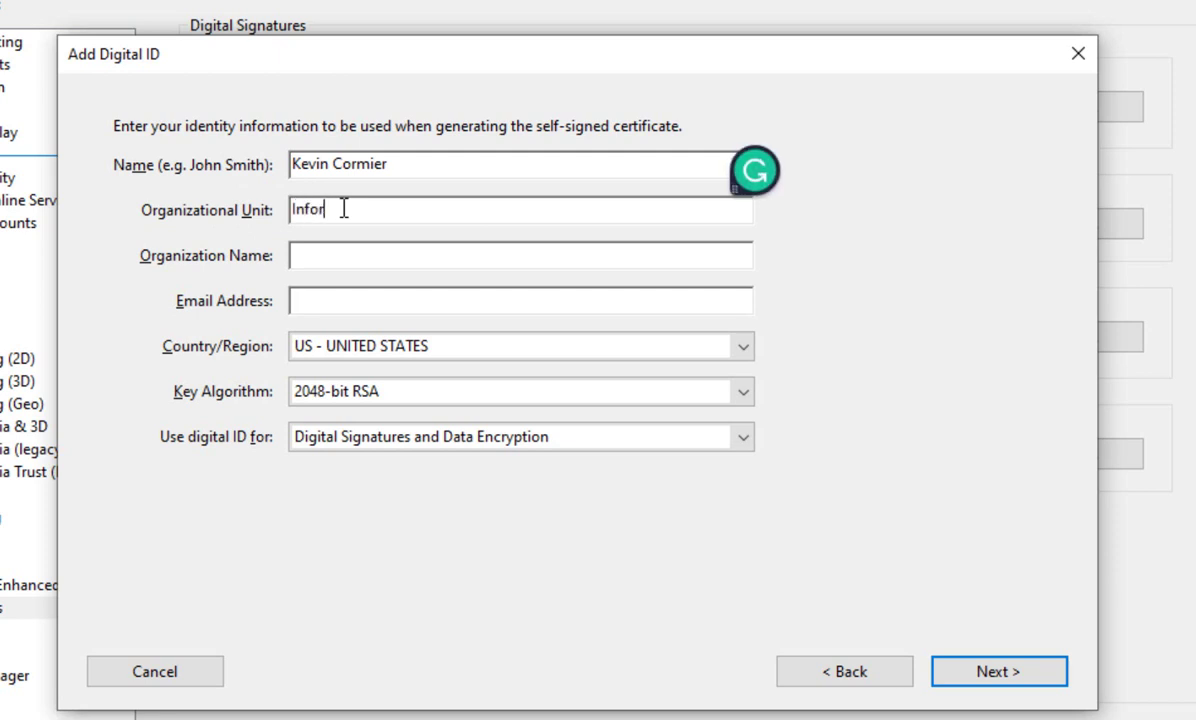
pyautogui.write('mation Technology')
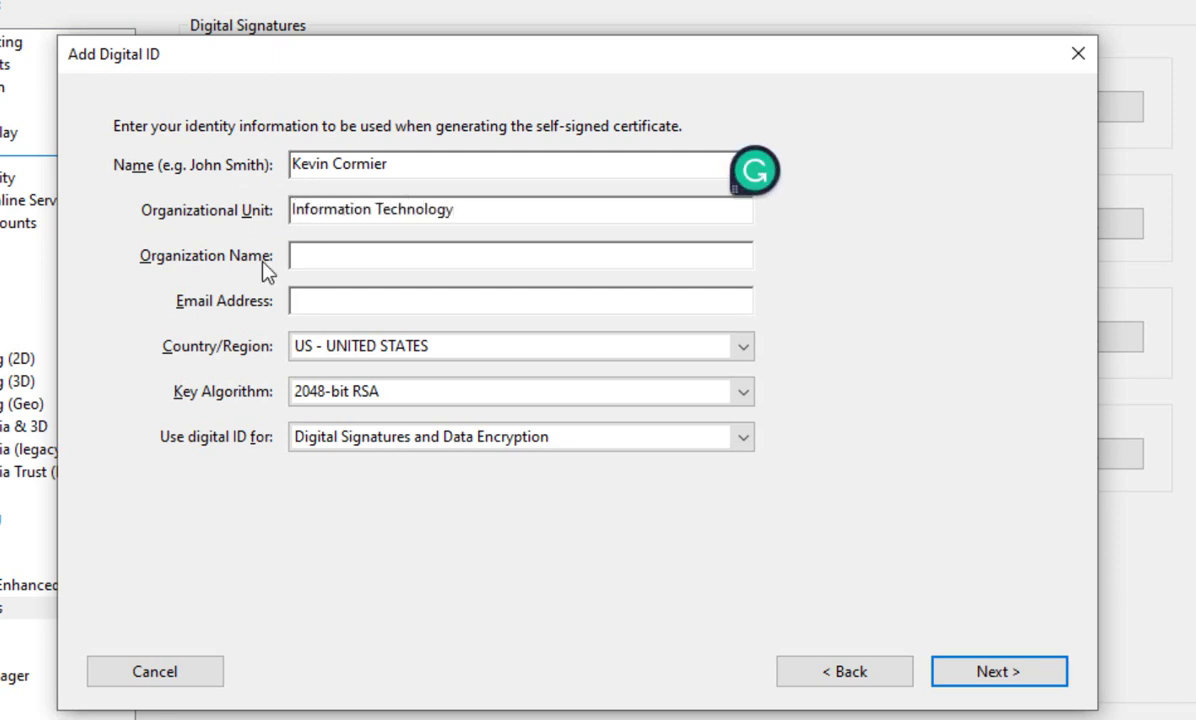
pyautogui.click(343, 263)
pyautogui.write('NBCC')
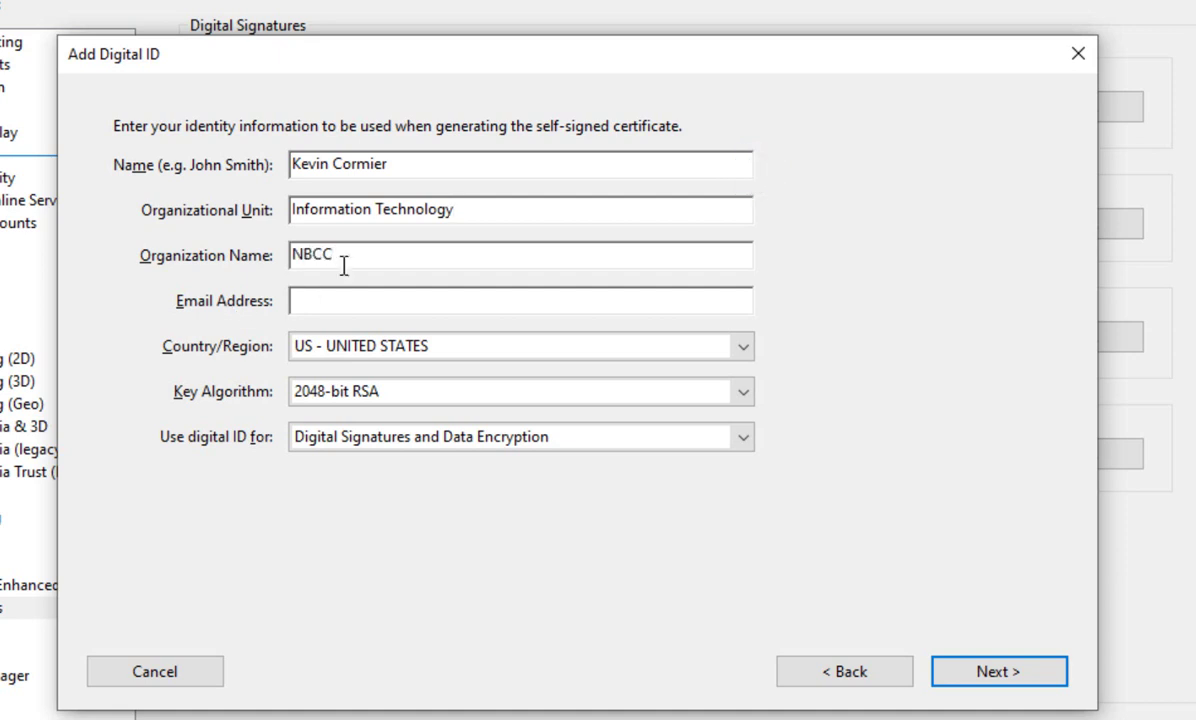
# Enter the owner's e-mail address and set Country/Region to CA - CANADA.
pyautogui.click(484, 298)
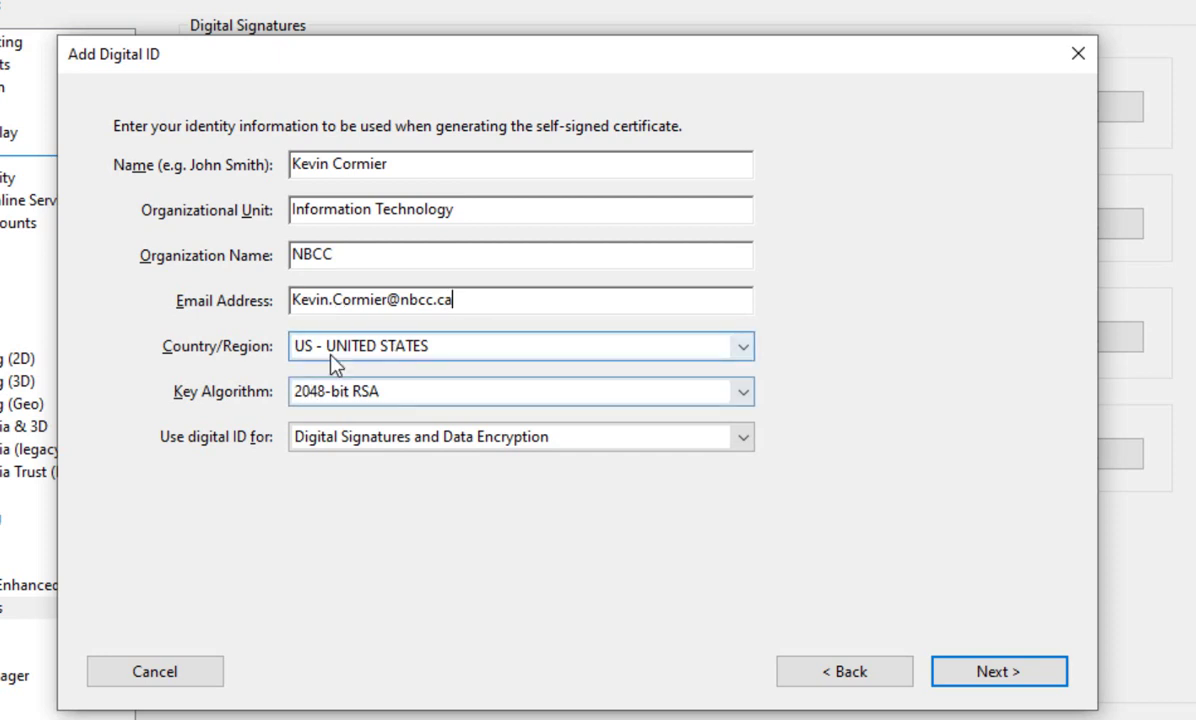
pyautogui.click(341, 346)
pyautogui.press('c')
pyautogui.press('Return')
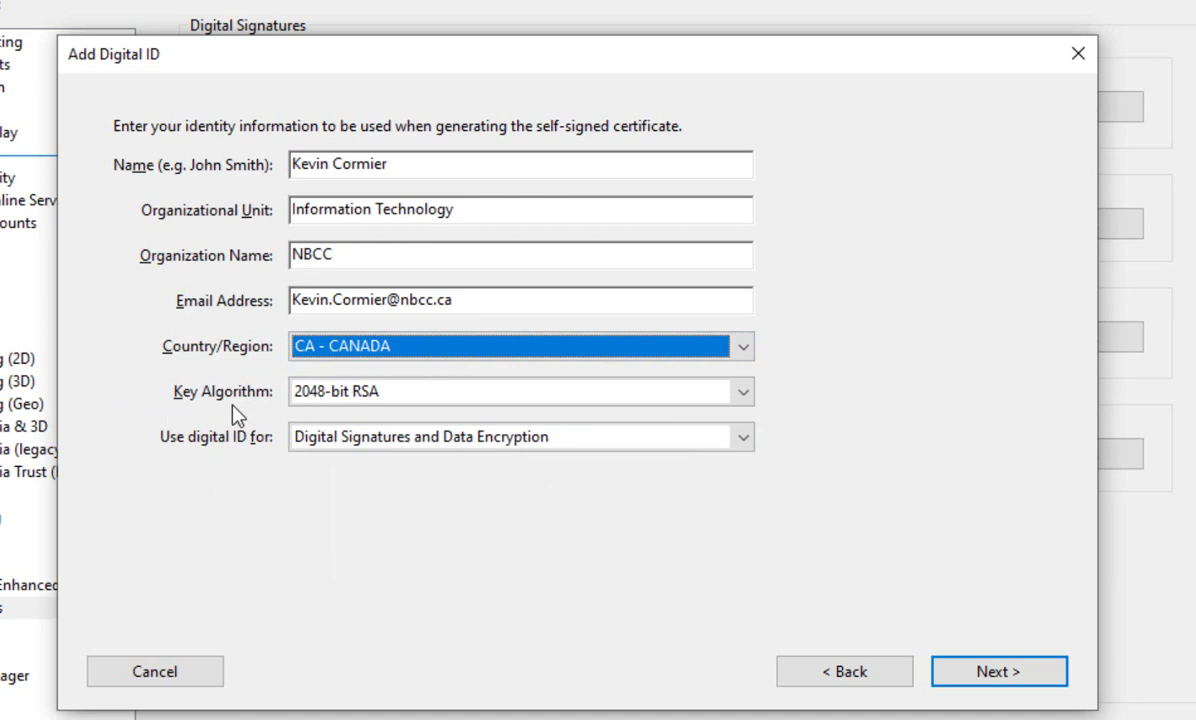
# On the file location page, enter a strong digital ID password, retyping it once, then confirm it.
pyautogui.click(1000, 672)
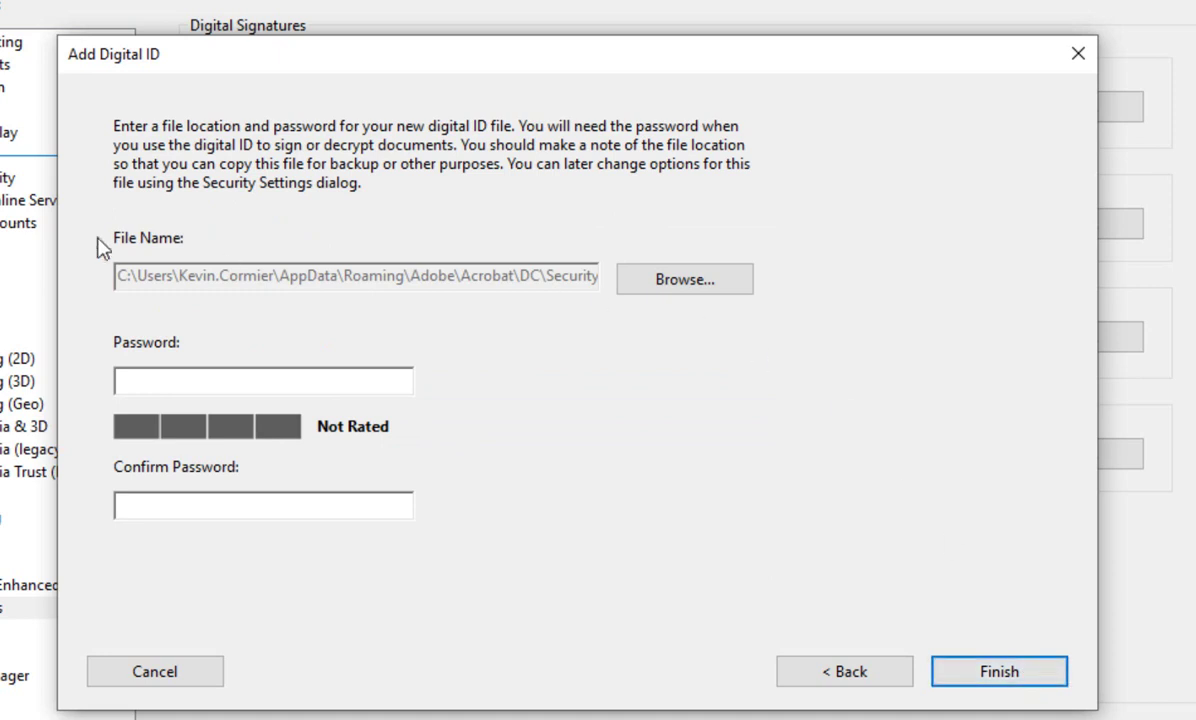
pyautogui.click(202, 380)
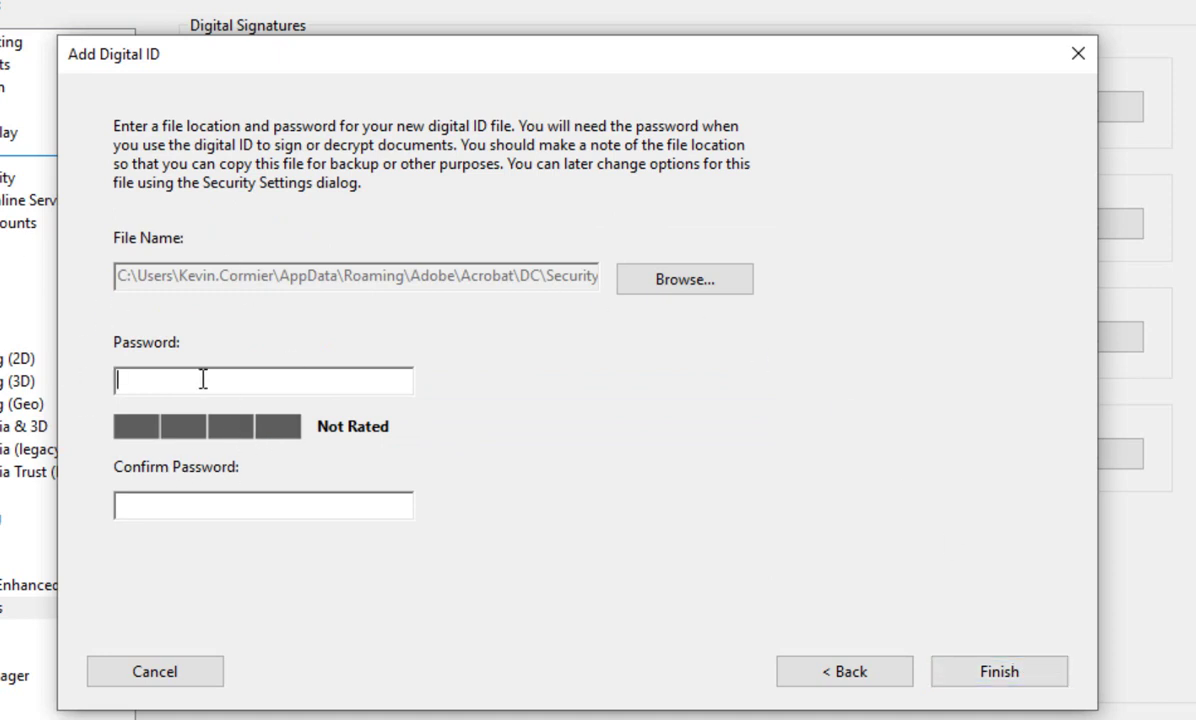
pyautogui.write('***')
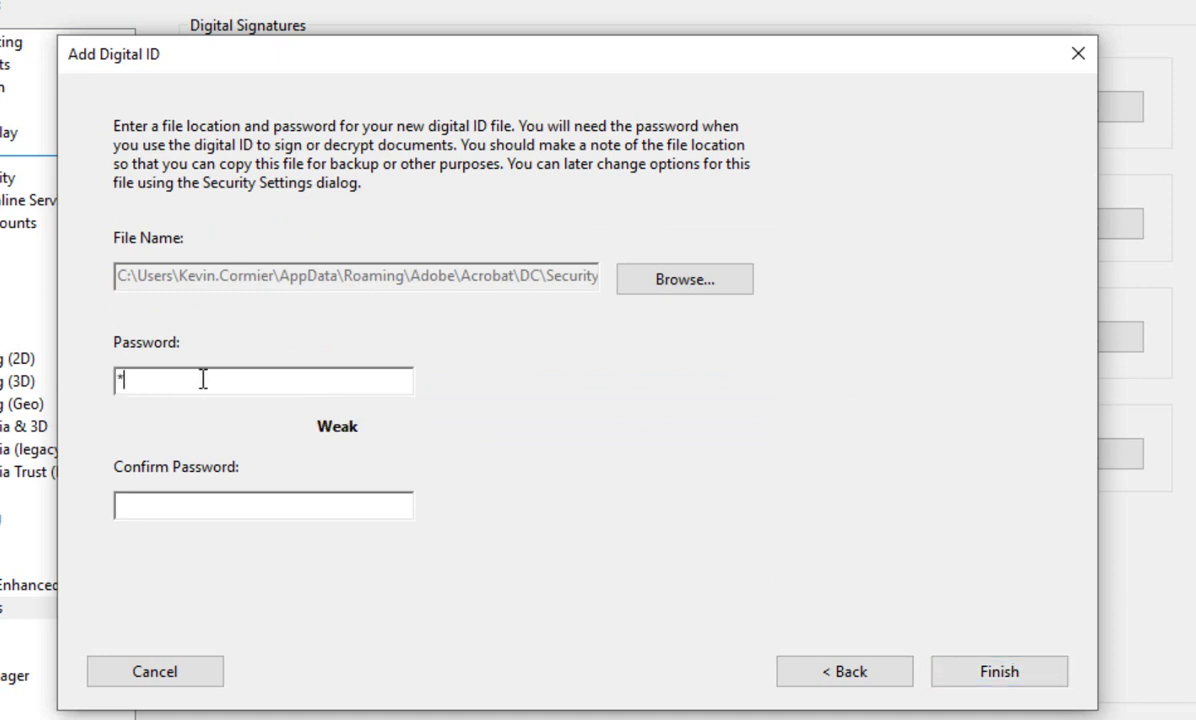
pyautogui.write('***')
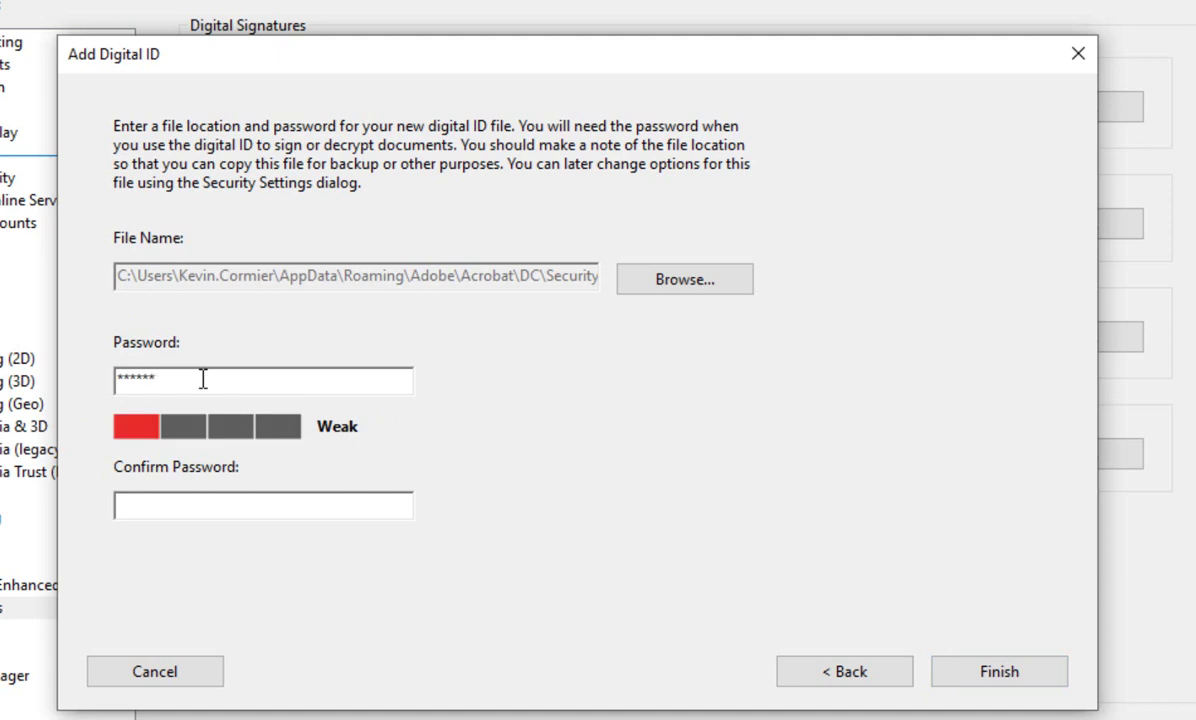
pyautogui.write('*****')
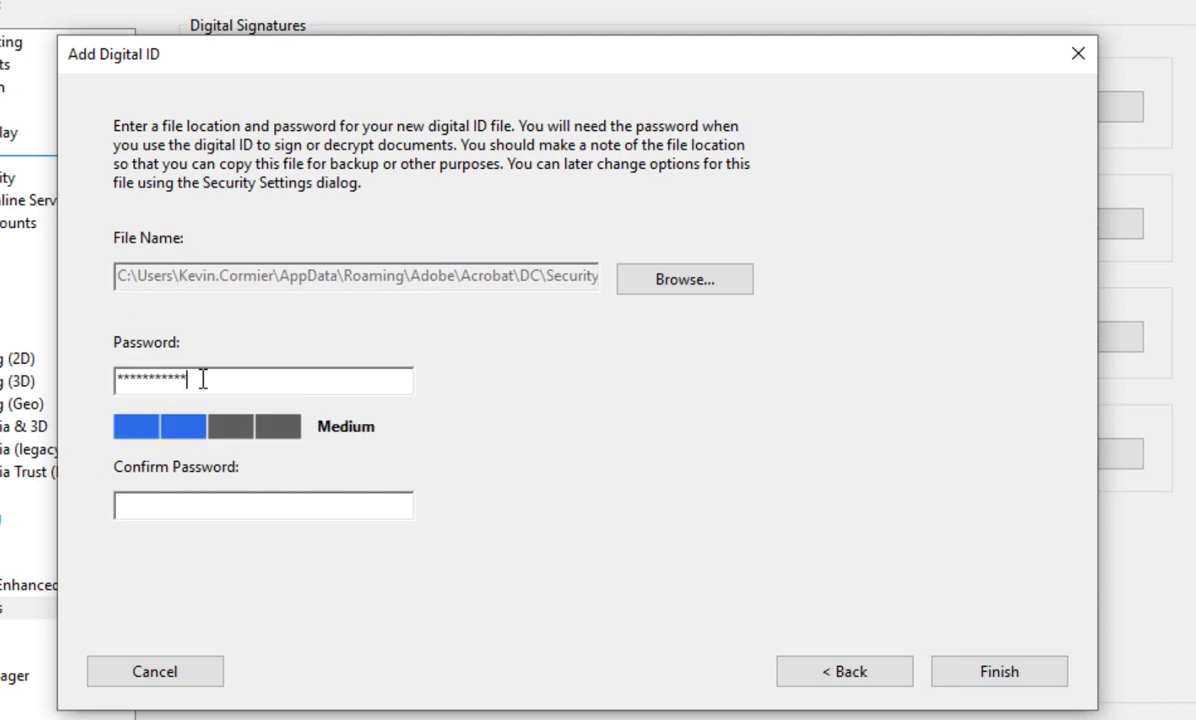
pyautogui.hotkey('ctrl', 'a')
pyautogui.write('**')
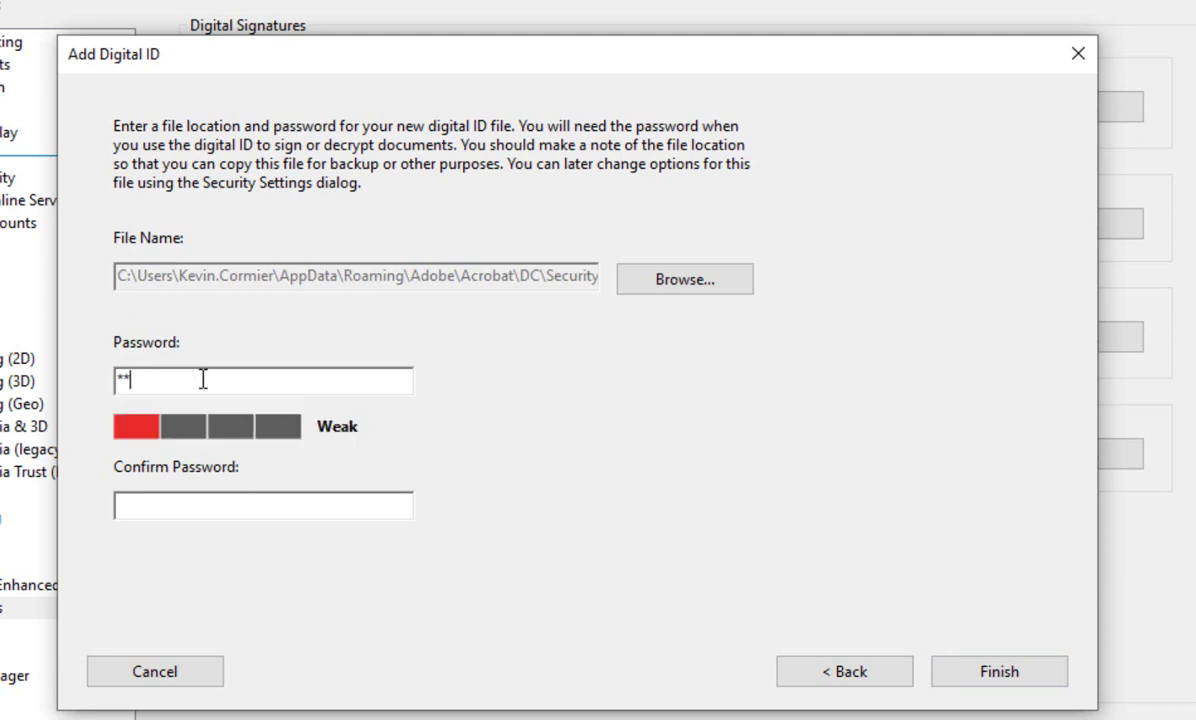
pyautogui.press('BackSpace')
pyautogui.press('BackSpace')
pyautogui.write('***********')
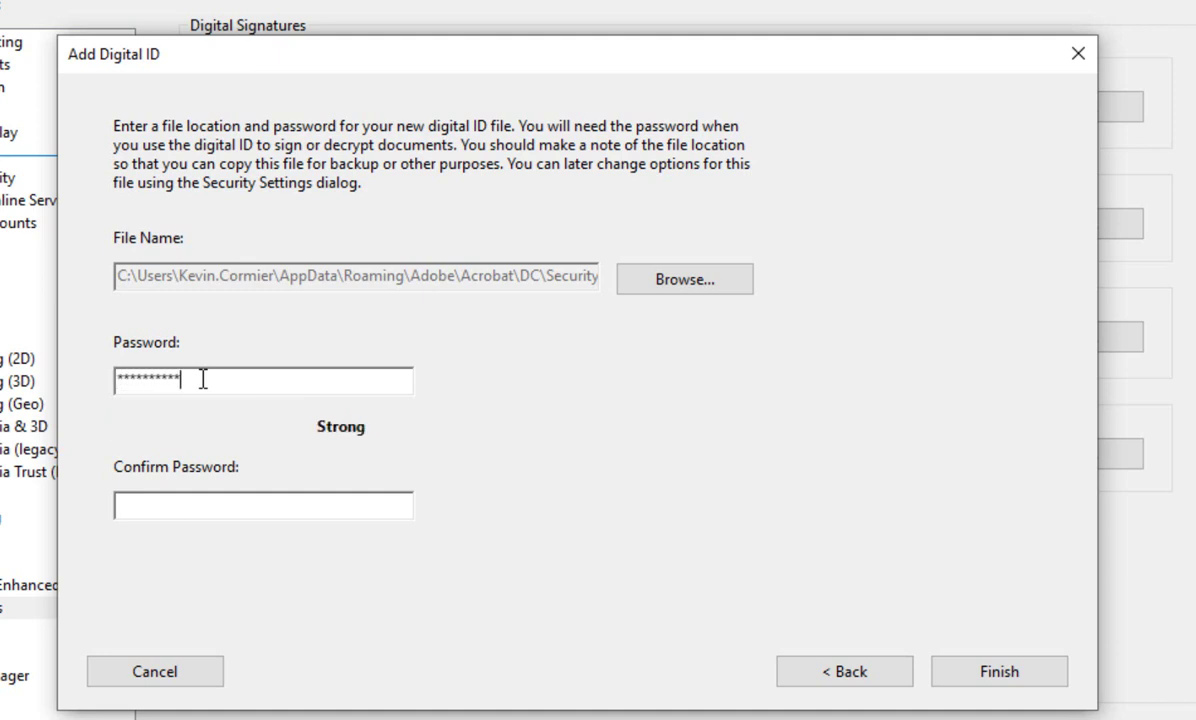
pyautogui.click(194, 509)
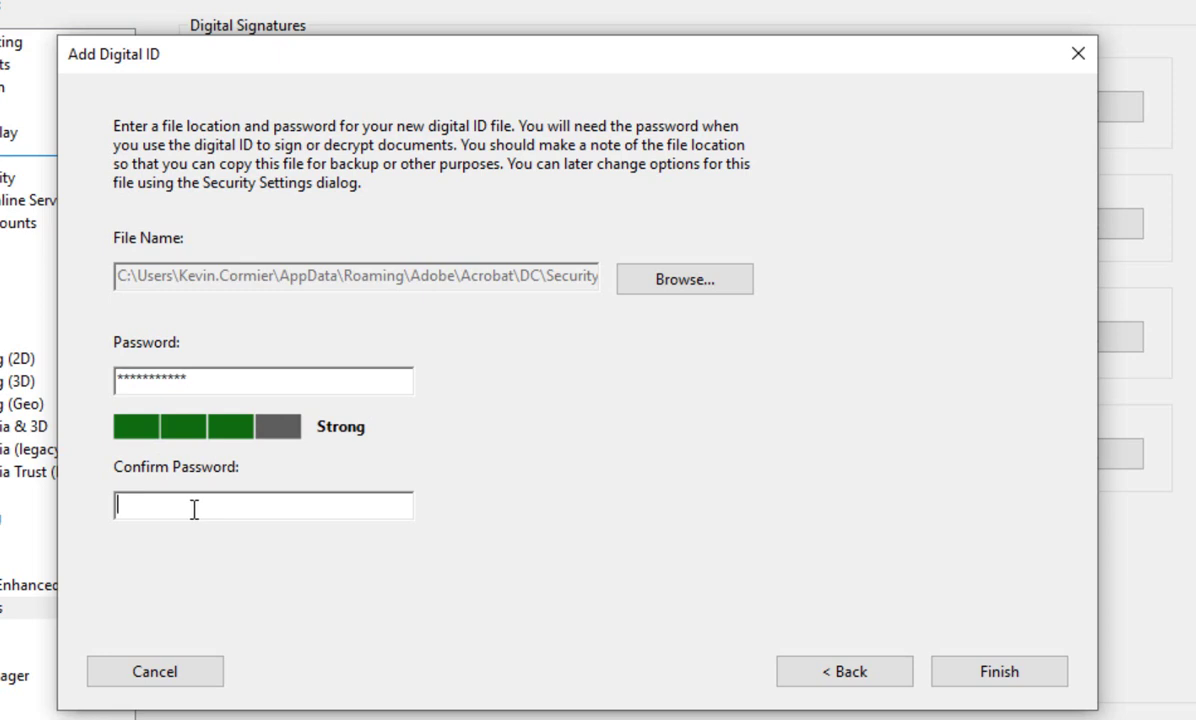
pyautogui.write('***********')
# Create the self-signed ID, replacing the existing ID file, and close the Digital ID settings window.
pyautogui.click(1023, 683)
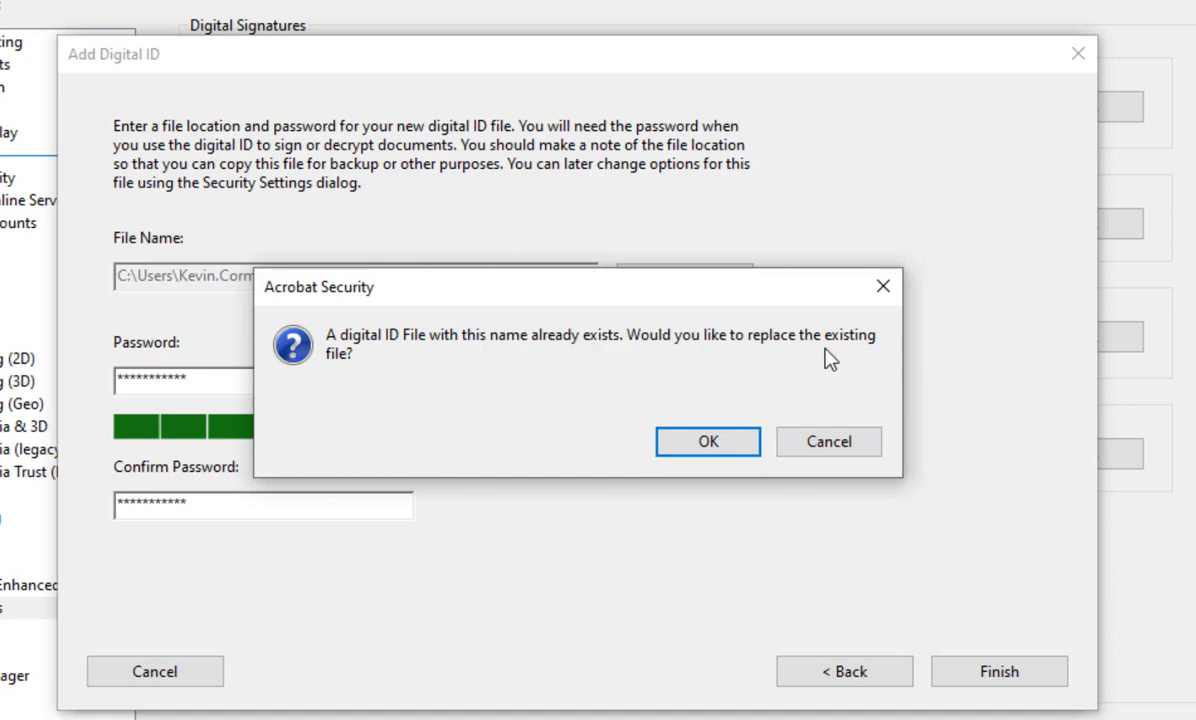
pyautogui.click(709, 442)
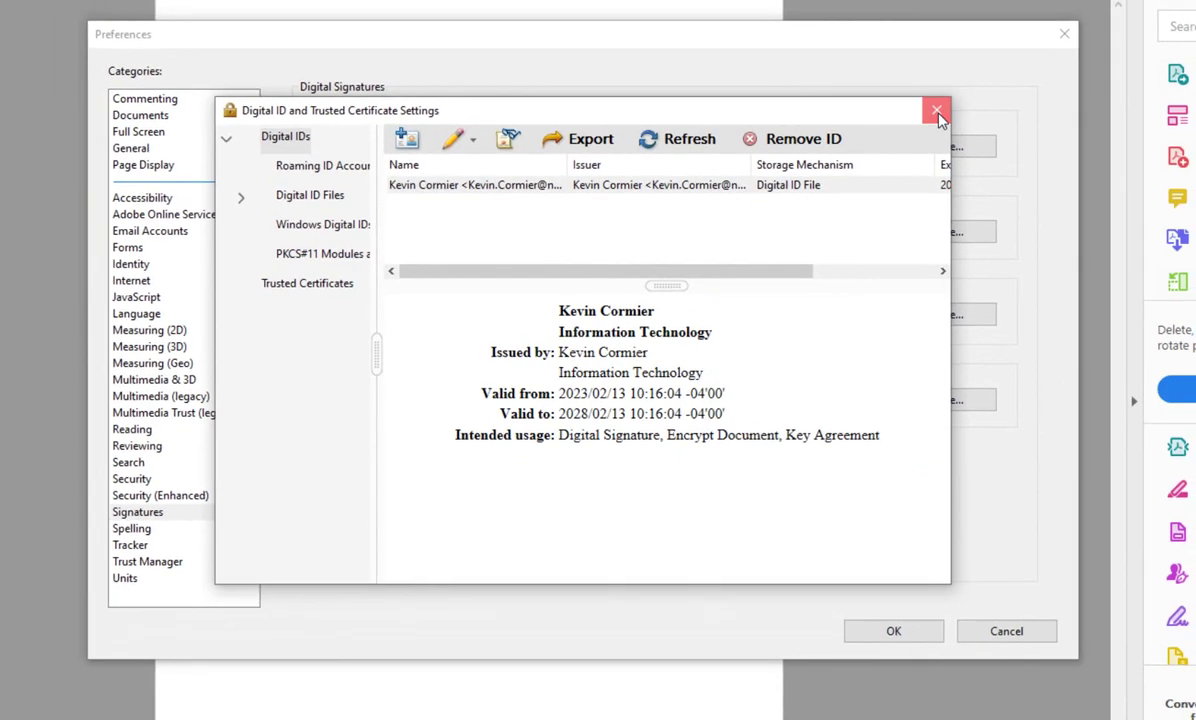
pyautogui.click(1062, 57)
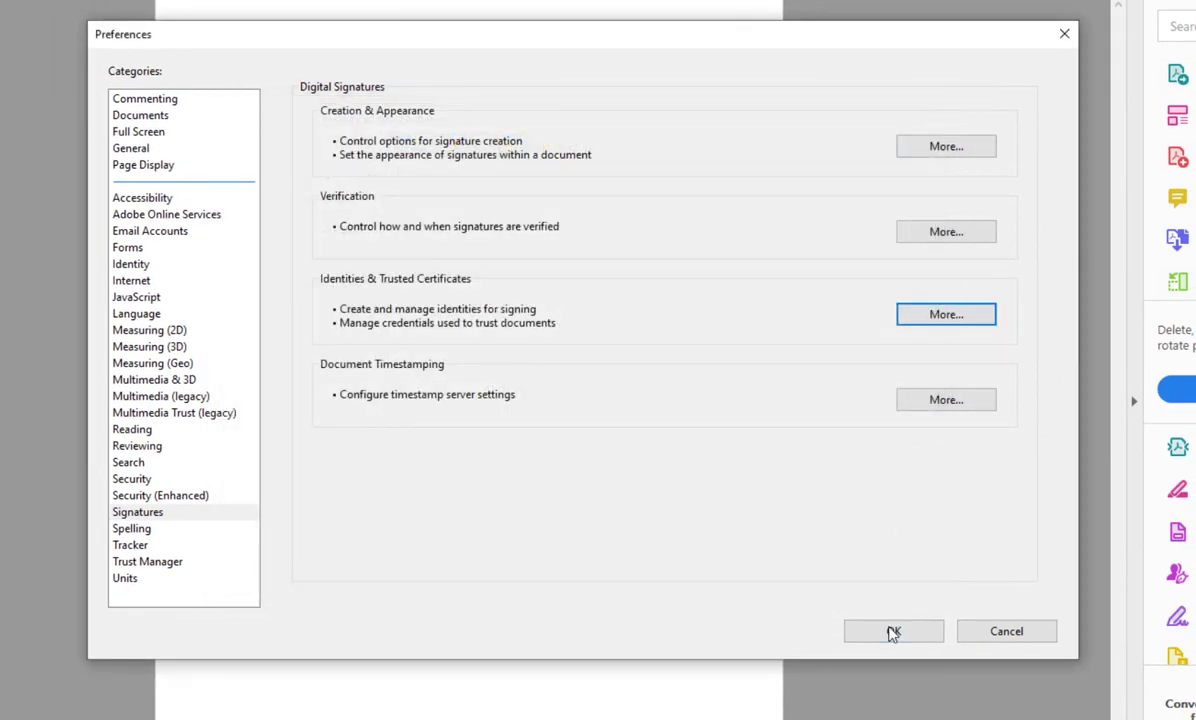